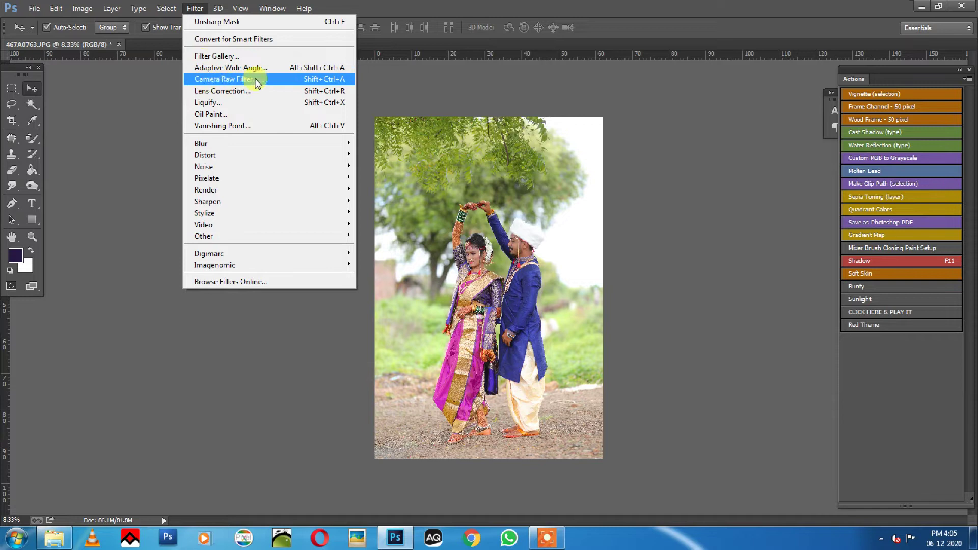
Step: Open the photo in the Camera Raw filter and transform it with Scale 109, Offset X -1.0 and Offset Y 5.0
click(202, 81)
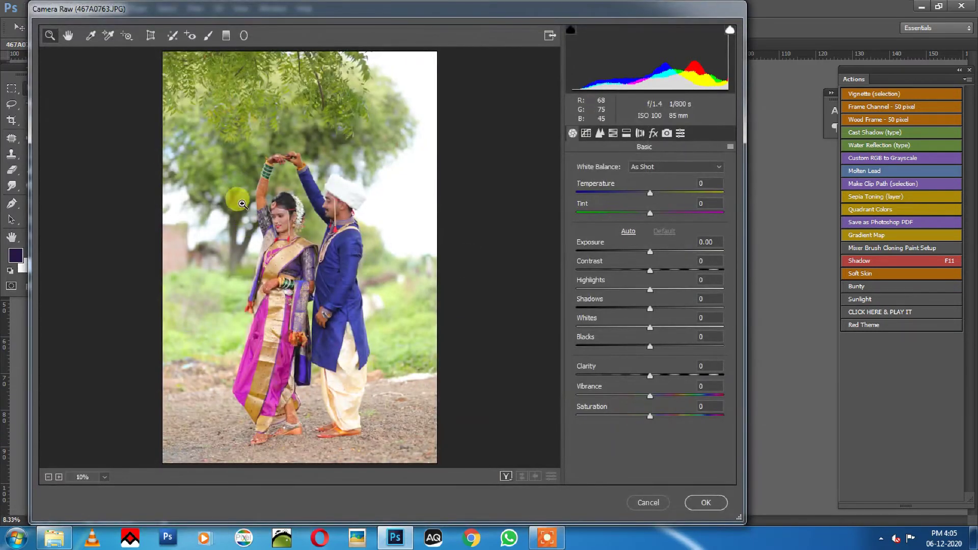
click(150, 37)
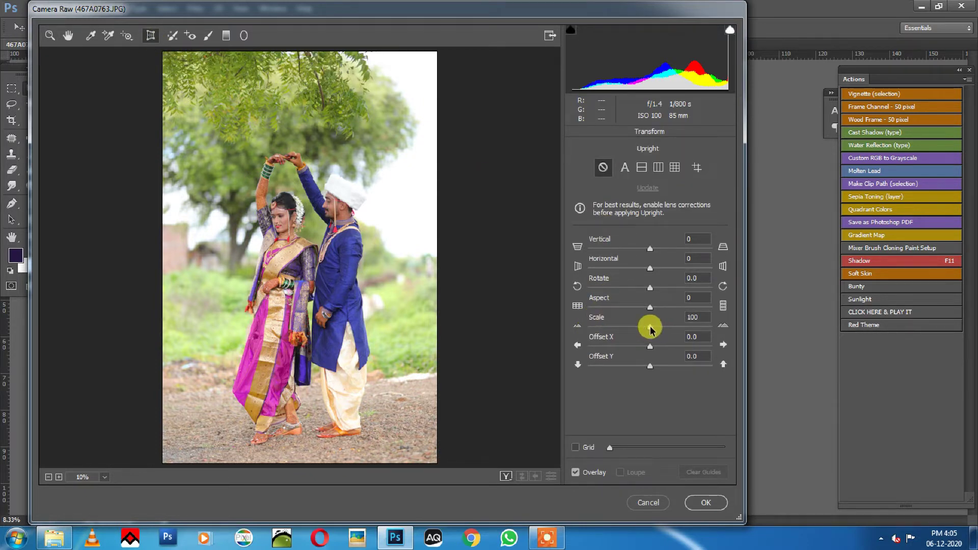
drag(648, 328, 655, 327)
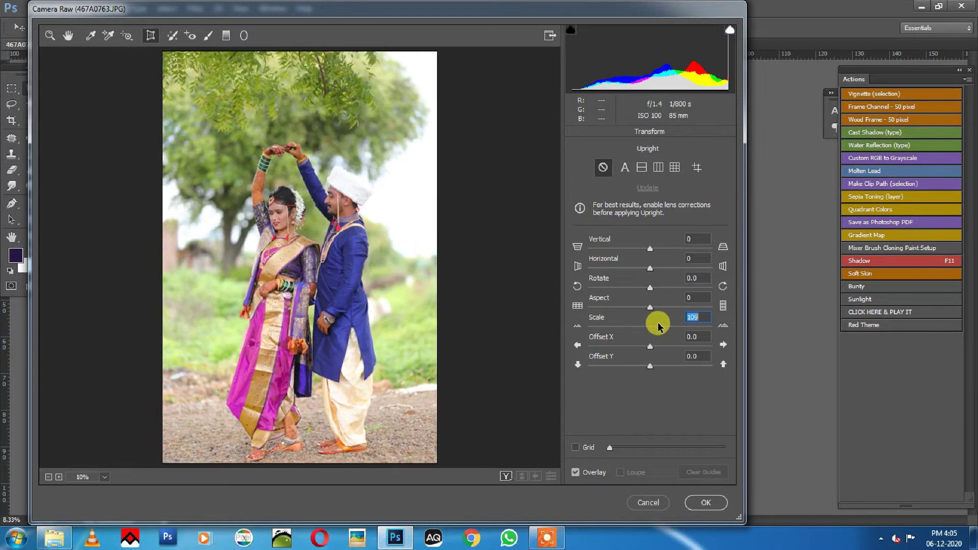
drag(648, 367, 654, 352)
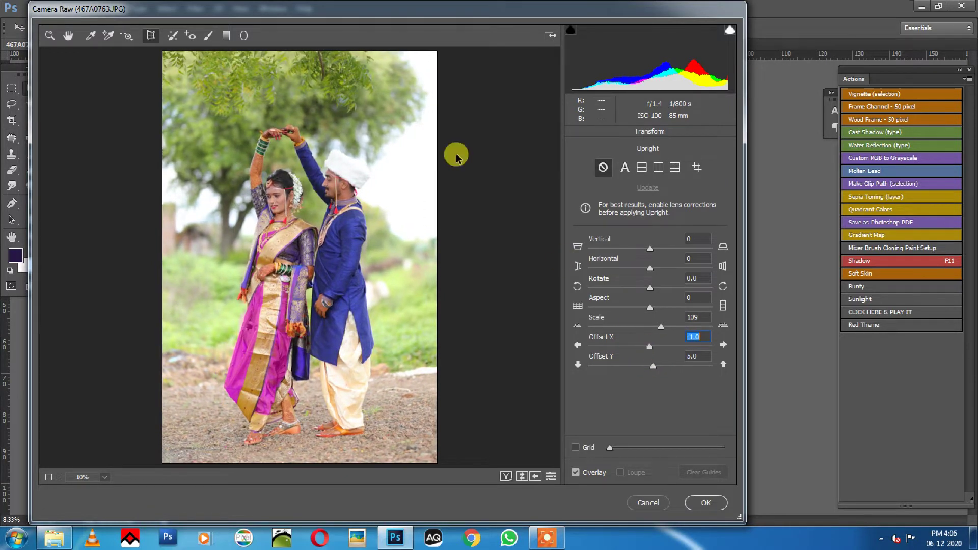
click(49, 36)
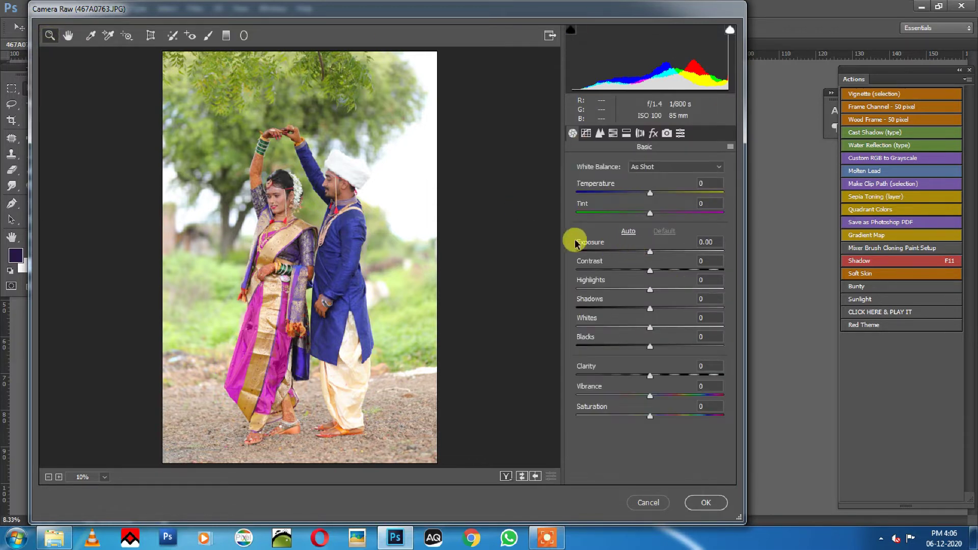
Step: Set the basic tone adjustments to Exposure +0.65, Highlights -83, Whites -63 and Clarity +11
drag(651, 252, 658, 252)
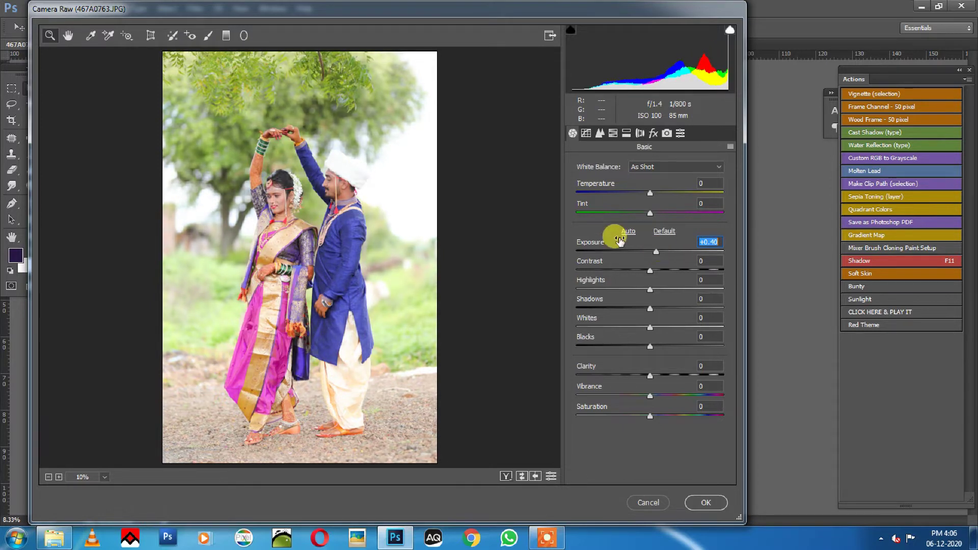
scroll(349, 166, up, 4)
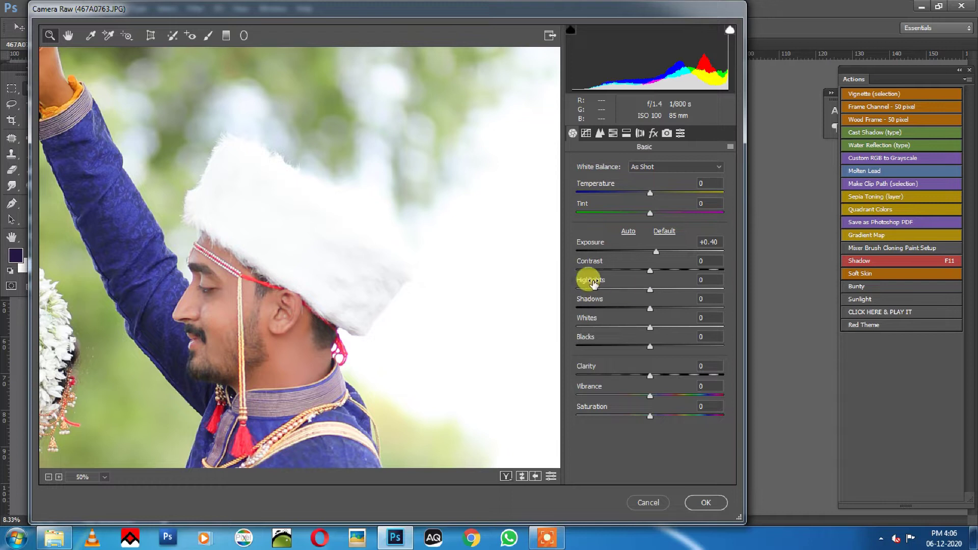
drag(642, 292, 589, 290)
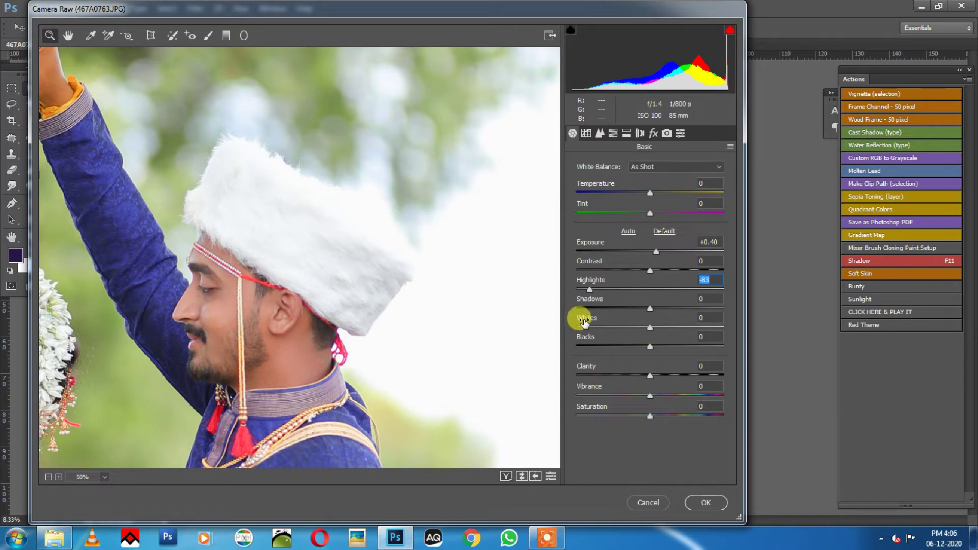
drag(651, 330, 591, 331)
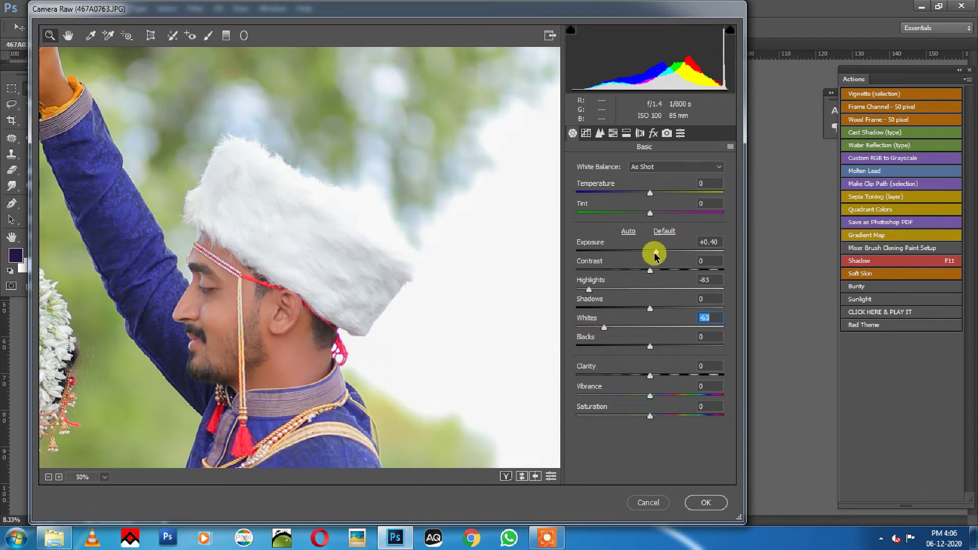
drag(656, 255, 659, 252)
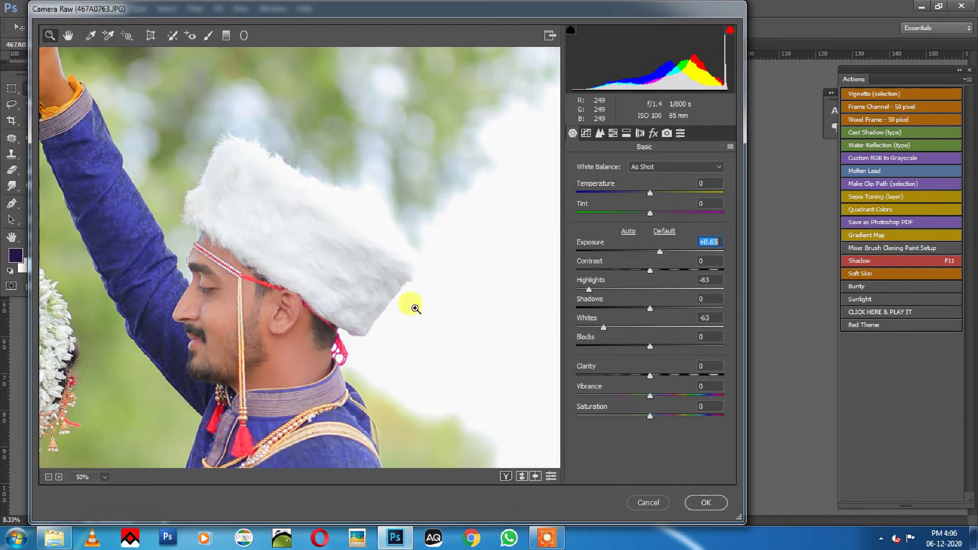
mouse_move(287, 283)
mouse_down()
mouse_move(265, 281)
mouse_move(301, 283)
mouse_up()
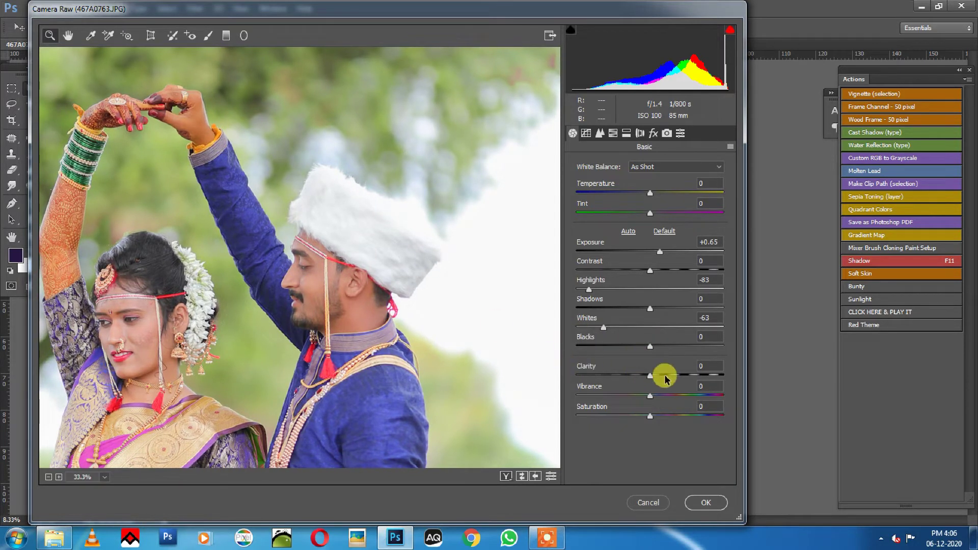
mouse_move(651, 376)
mouse_down()
mouse_move(672, 377)
mouse_move(657, 375)
mouse_up()
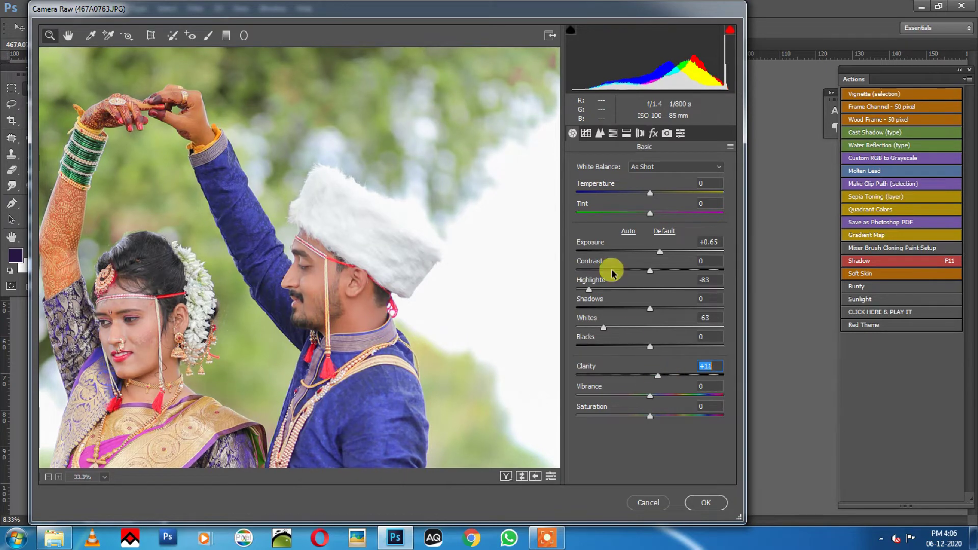
Step: Shift the hue of the greens to -100 in the HSL adjustments
click(614, 135)
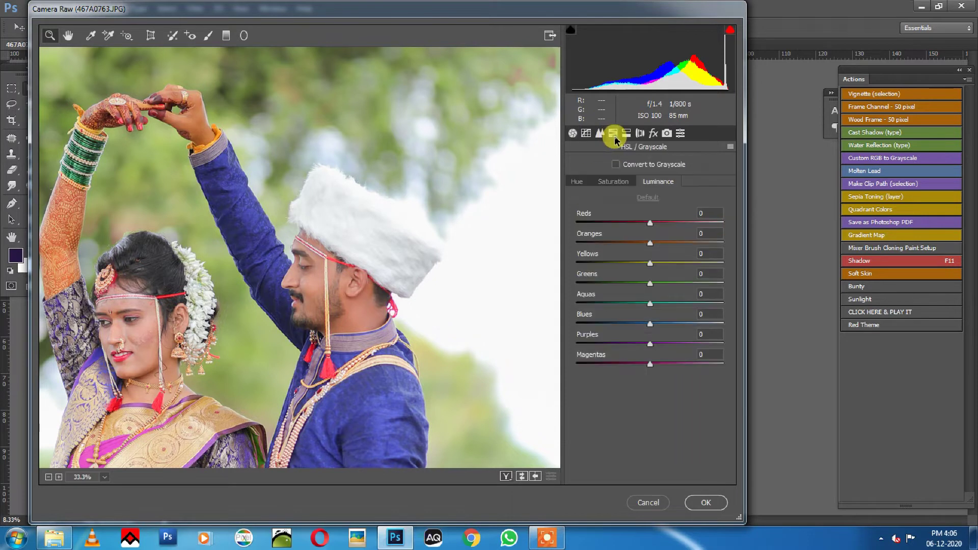
click(578, 184)
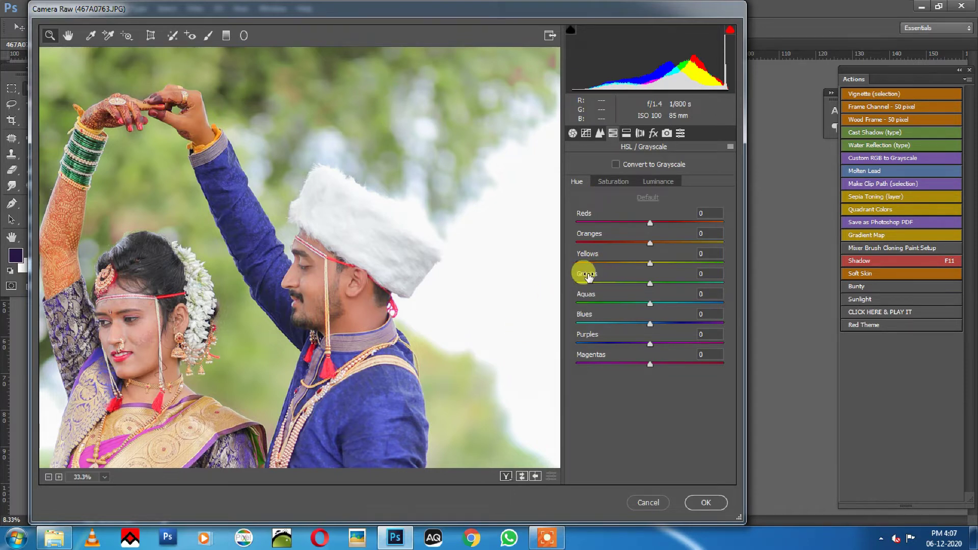
drag(651, 286, 609, 286)
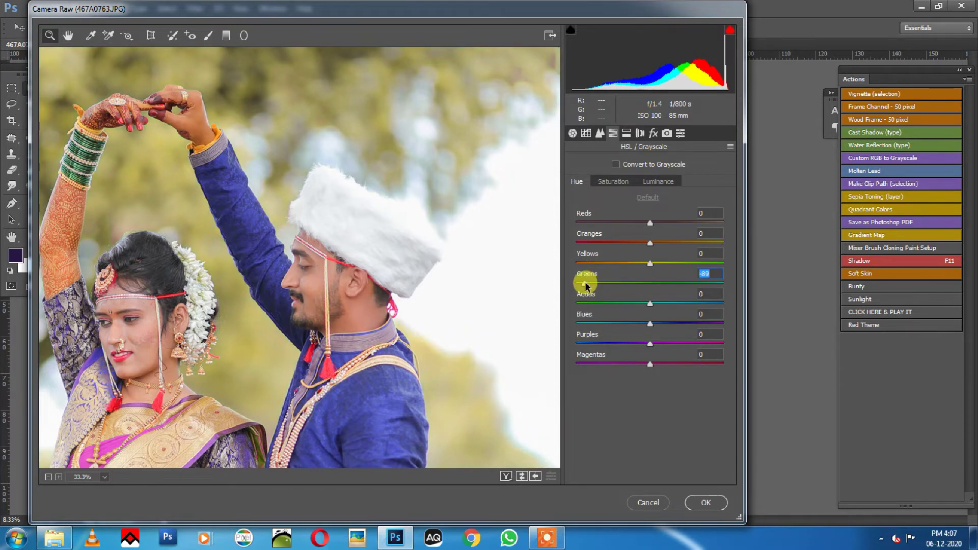
alt+click(455, 265)
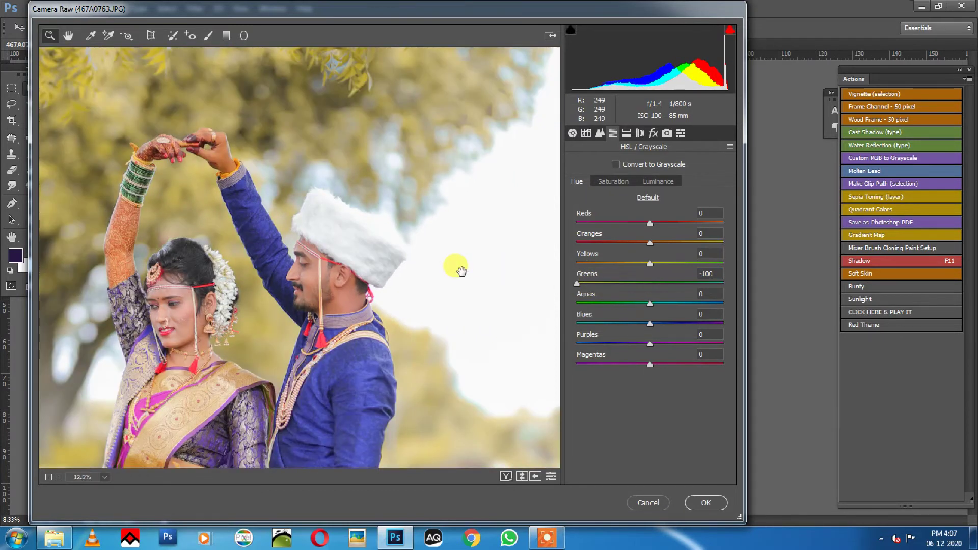
alt+click(455, 265)
alt+click(458, 268)
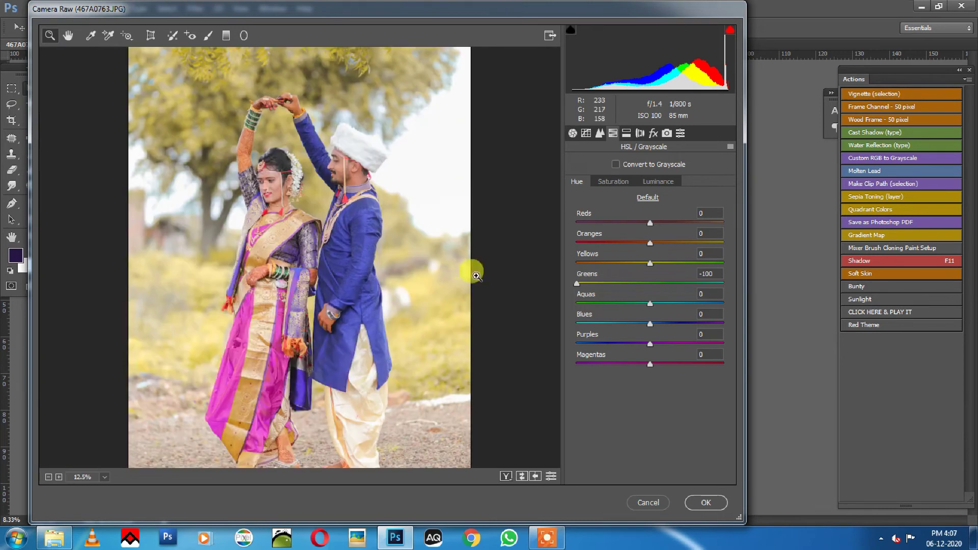
mouse_move(578, 284)
mouse_down()
mouse_move(662, 288)
mouse_move(561, 290)
mouse_up()
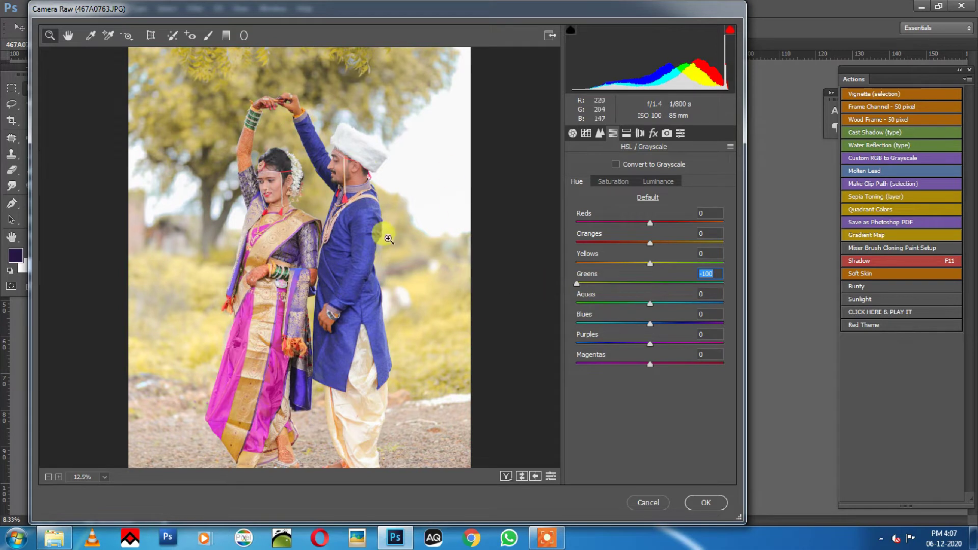
Step: Set the HSL saturation to +13 for oranges, +51 for yellows, +46 for blues, +38 for purples and +53 for magentas
click(611, 183)
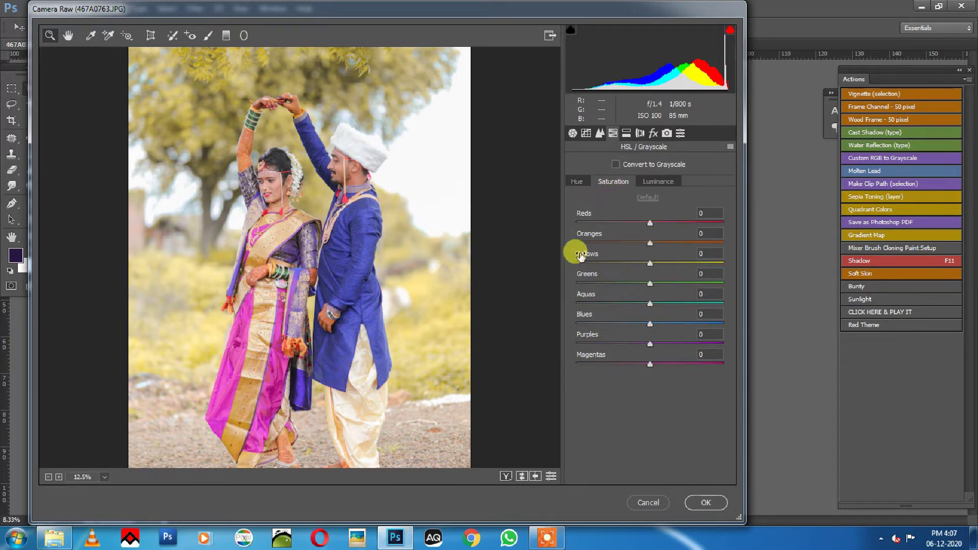
drag(656, 264, 677, 265)
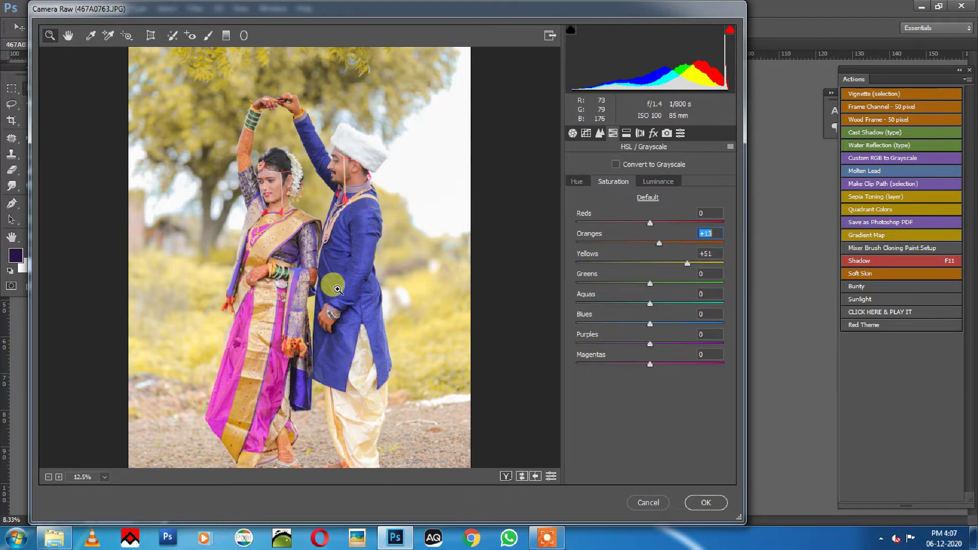
click(313, 246)
click(336, 228)
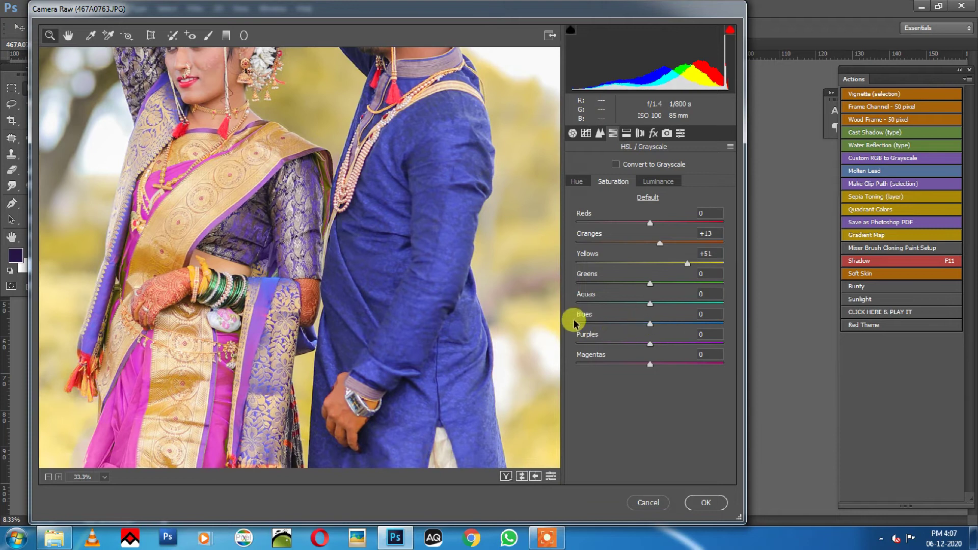
drag(649, 323, 683, 322)
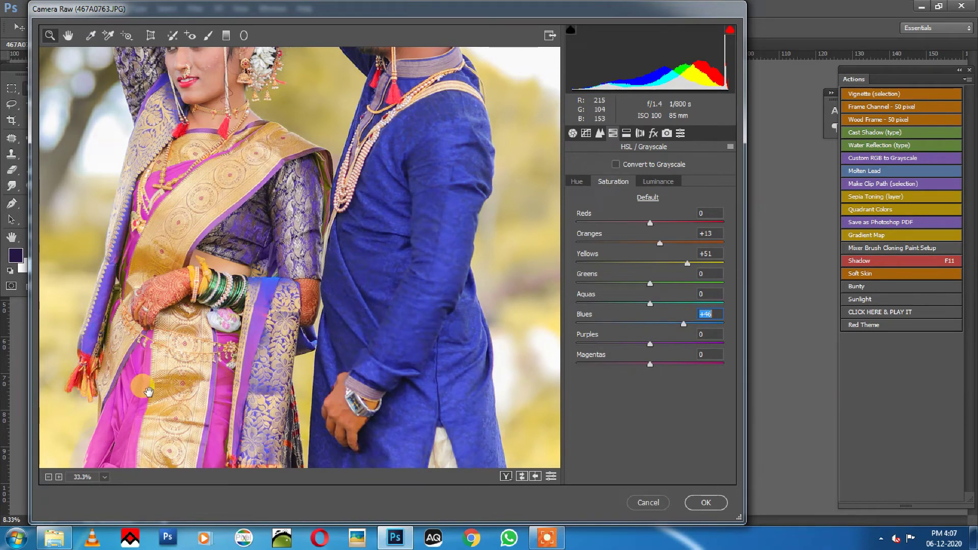
drag(149, 395, 156, 276)
drag(651, 343, 689, 359)
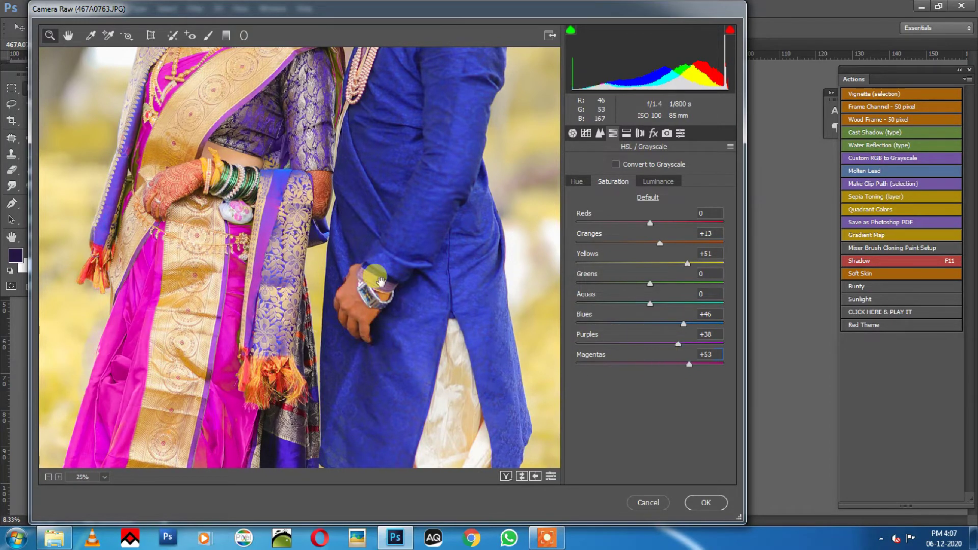
Step: Set the HSL luminance of the oranges to +31 and of the yellows to +6
key(ctrl+minus)
drag(359, 175, 363, 318)
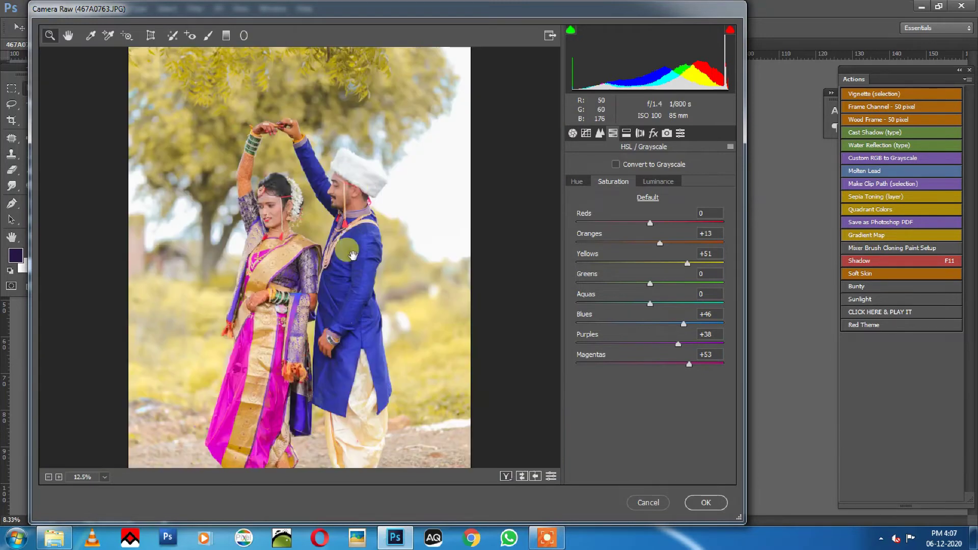
key(ctrl+plus)
key(ctrl+plus)
key(ctrl+plus)
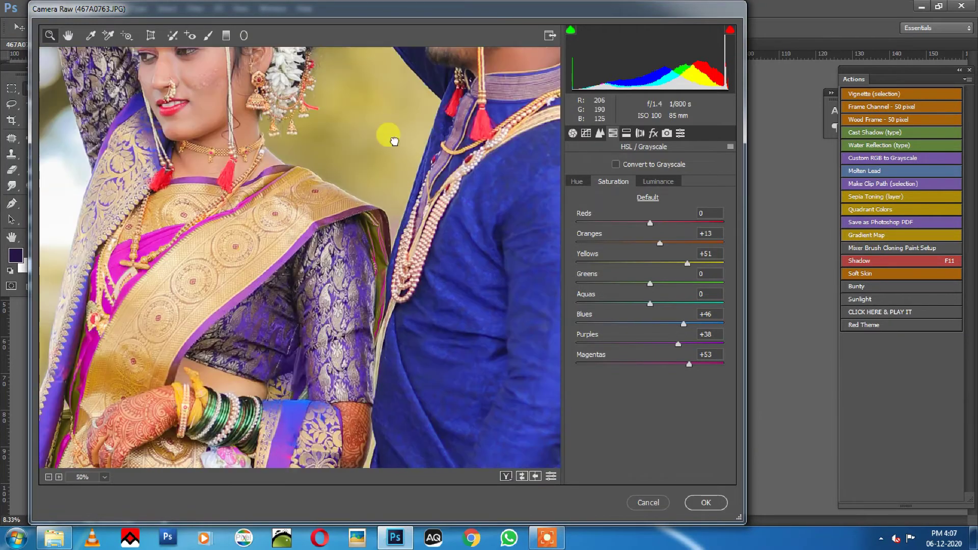
drag(400, 133, 245, 362)
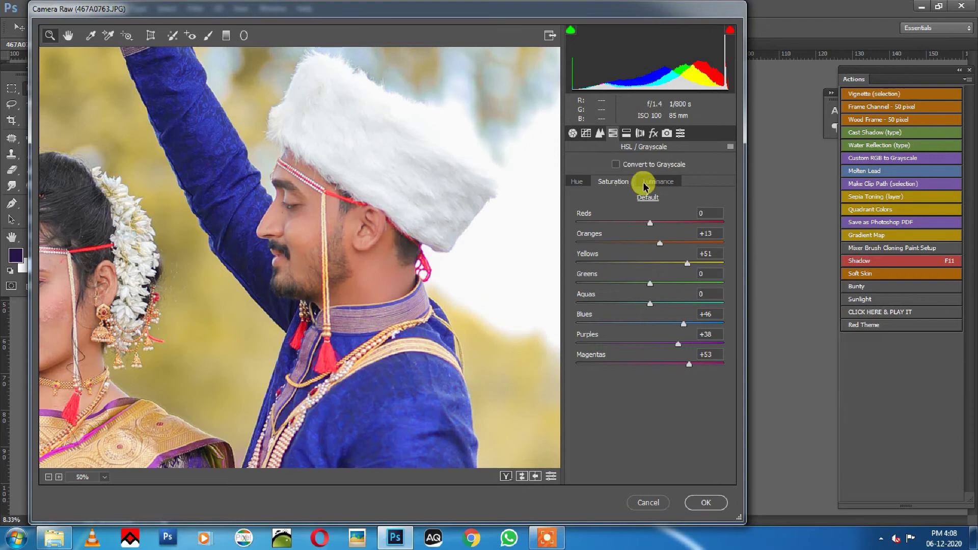
click(662, 183)
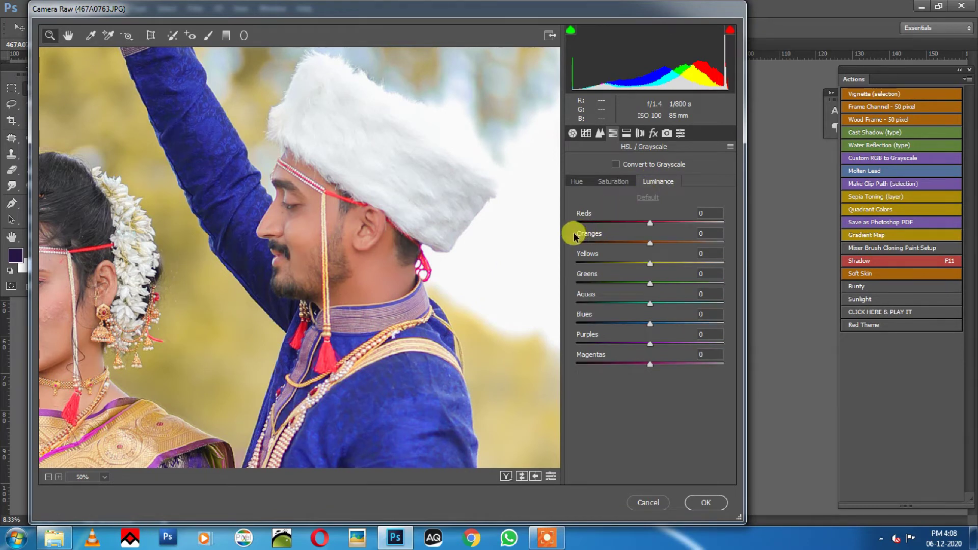
drag(649, 245, 676, 247)
key(ctrl+minus)
drag(334, 168, 403, 275)
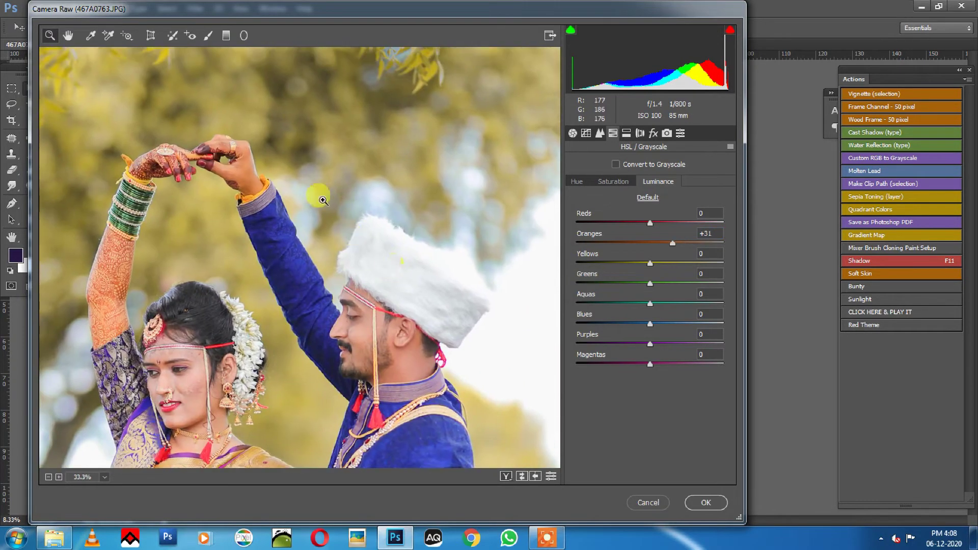
mouse_move(651, 265)
mouse_down()
mouse_move(668, 264)
mouse_move(653, 264)
mouse_up()
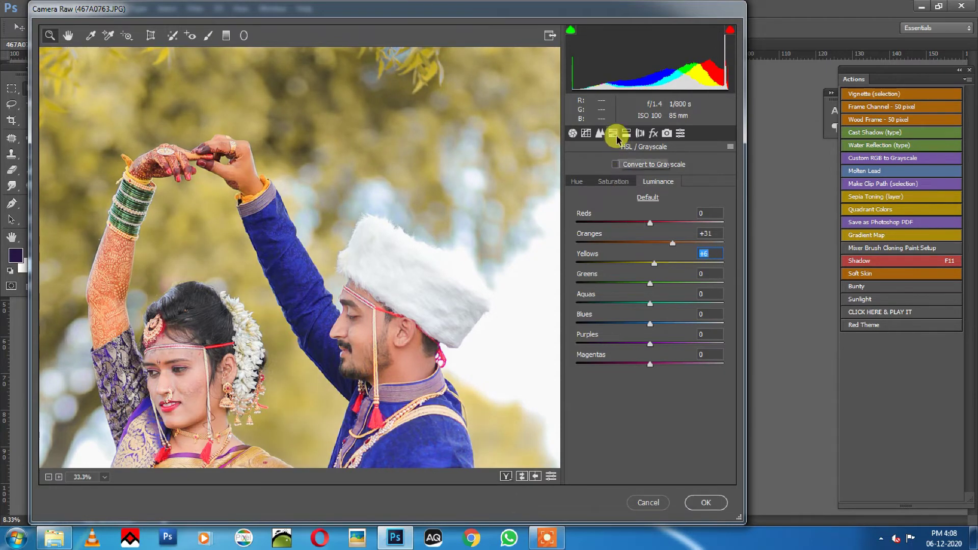
Step: Apply luminance noise reduction of 16 to smooth the photo and check the whole image
click(600, 133)
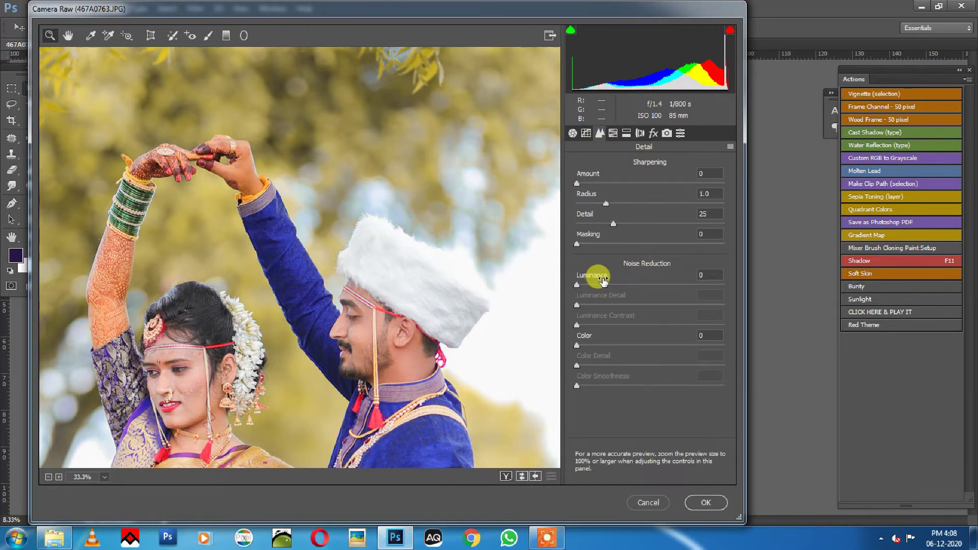
drag(574, 287, 616, 288)
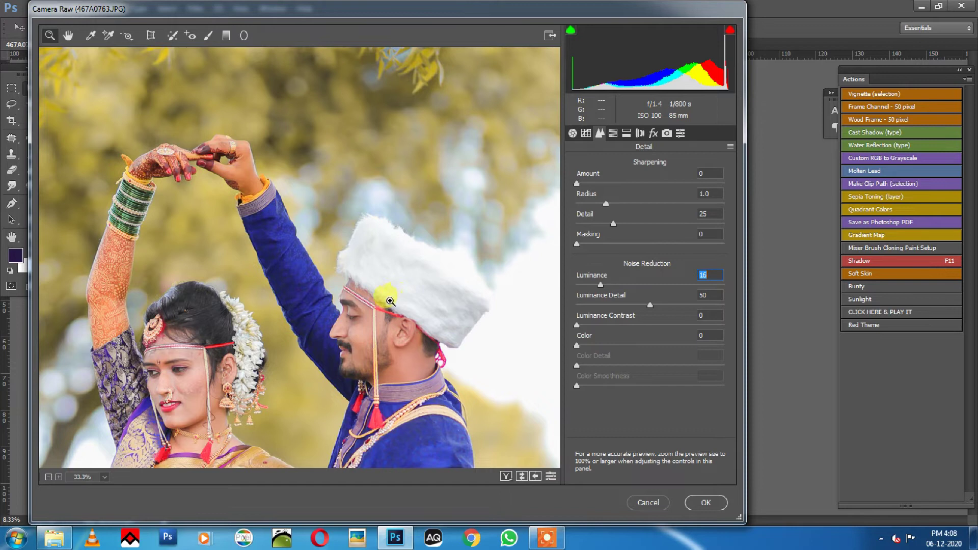
key(ctrl+0)
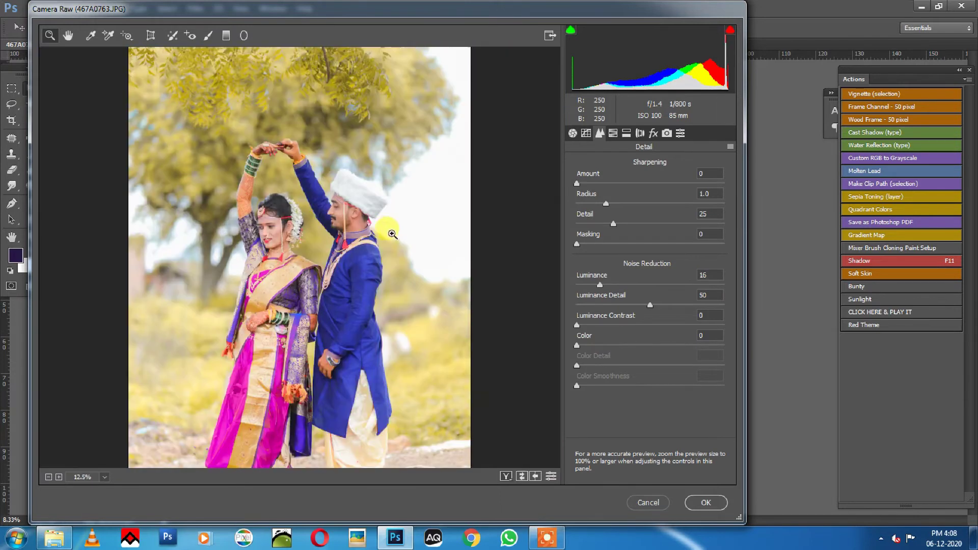
key(ctrl+minus)
click(390, 238)
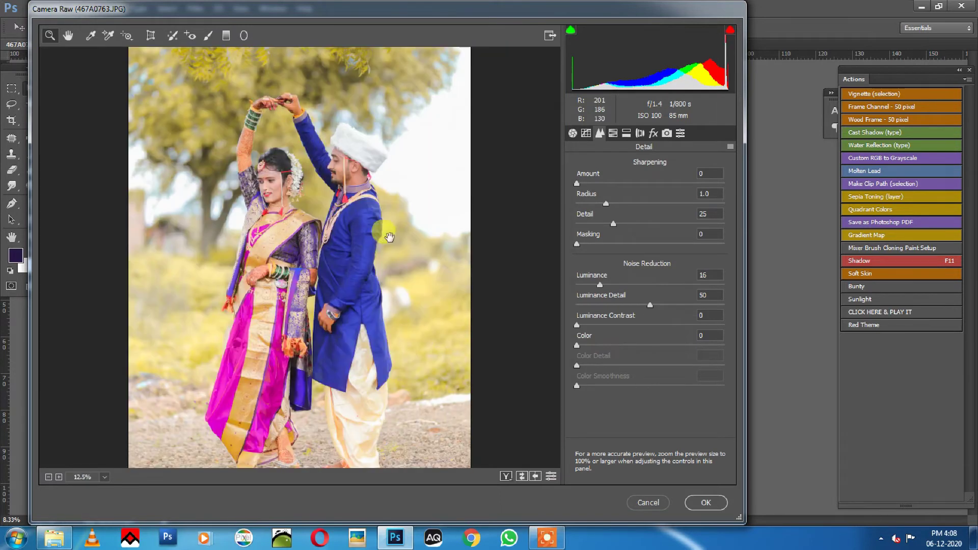
Step: Lower the Blacks to -55 in the basic adjustments
click(573, 133)
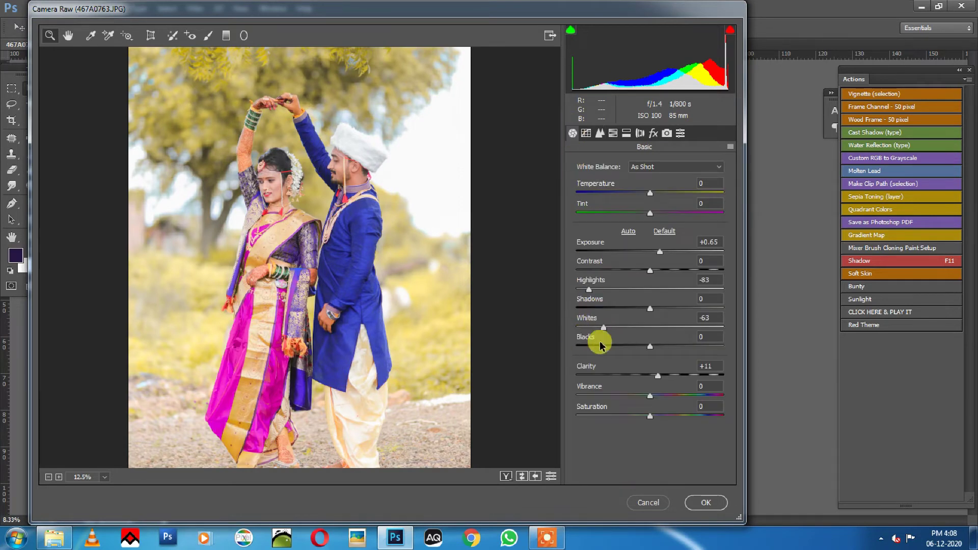
drag(640, 348, 610, 344)
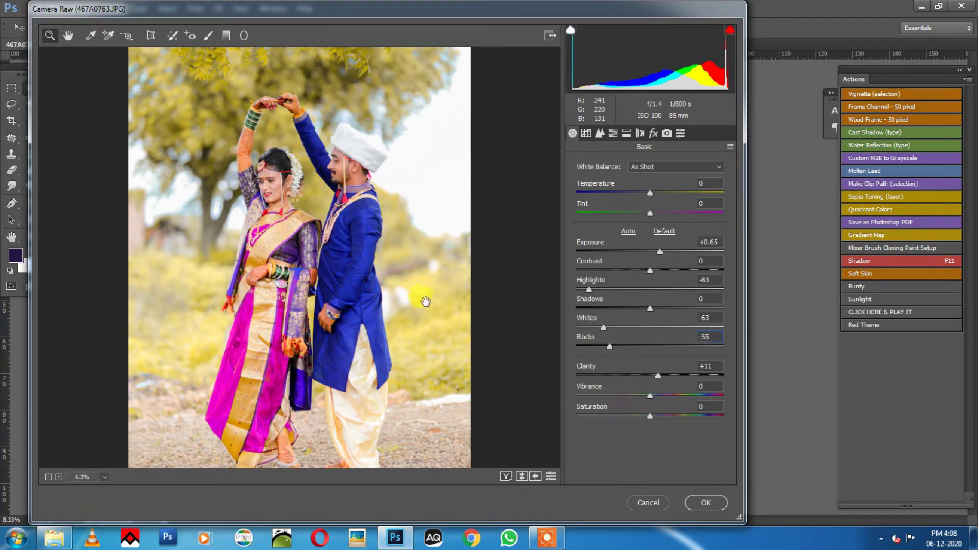
Step: Add a post-crop vignette with Amount -51 and Midpoint 39, and apply the Camera Raw adjustments to the photo
click(454, 410)
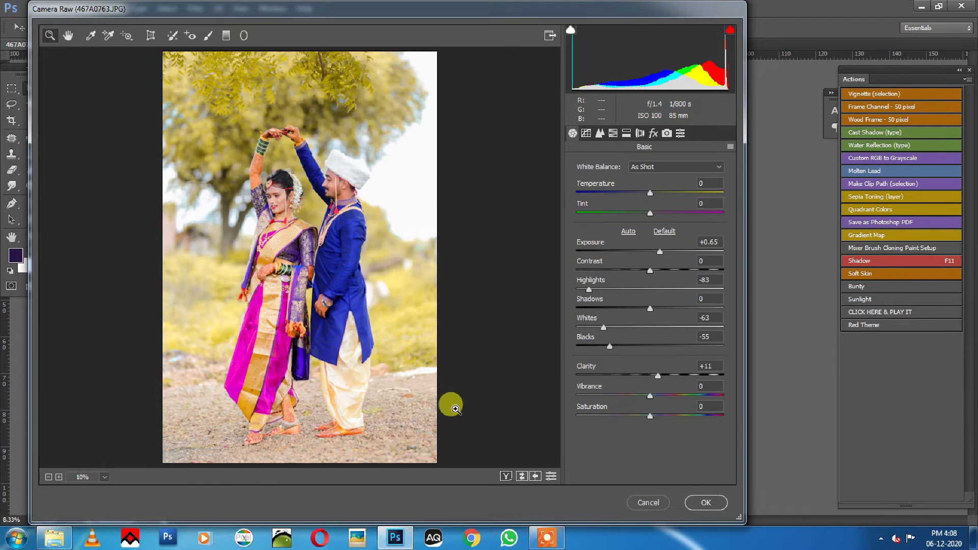
click(653, 134)
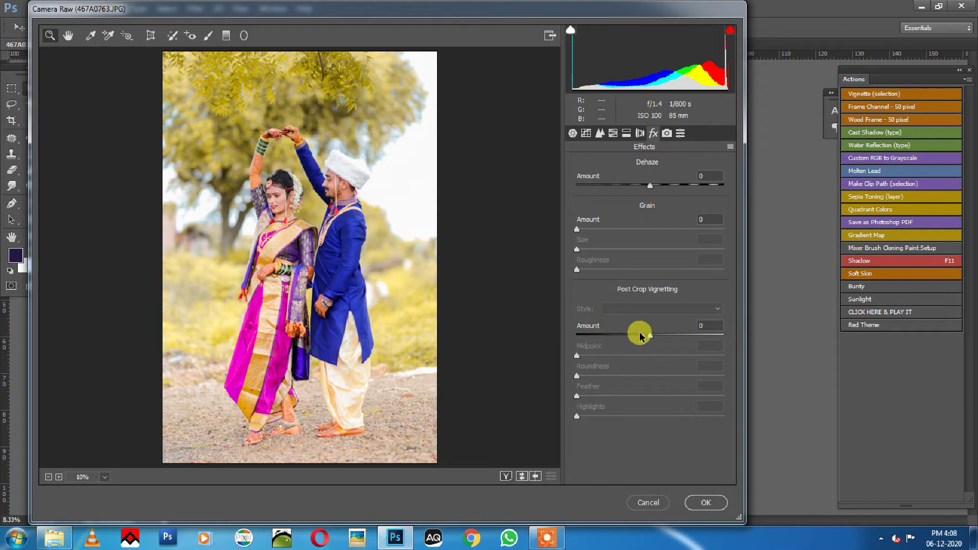
drag(648, 334, 612, 338)
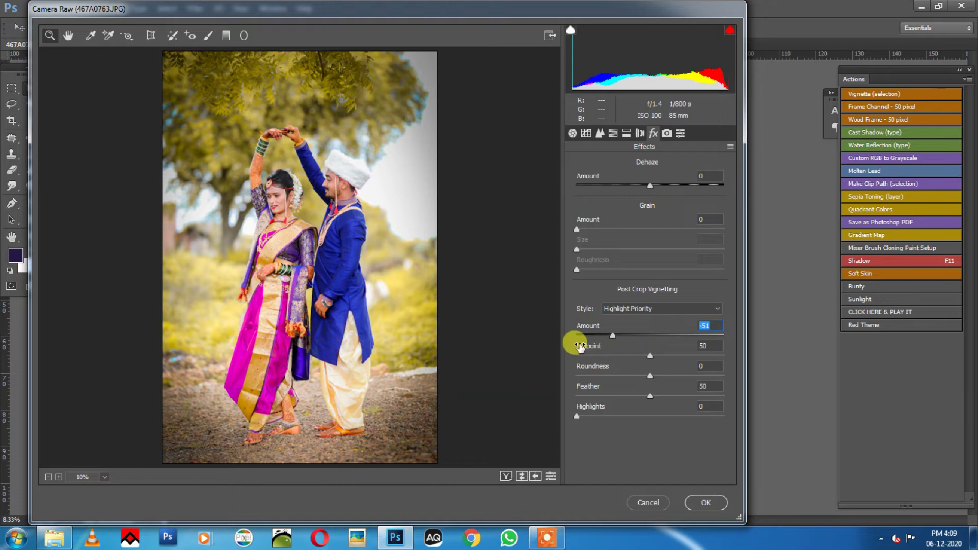
drag(652, 355, 641, 358)
drag(630, 356, 622, 355)
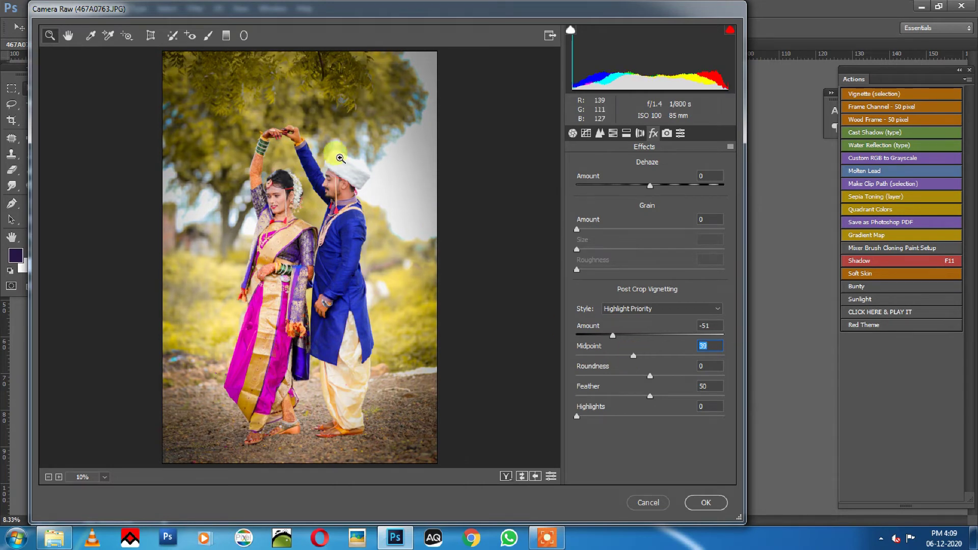
click(709, 500)
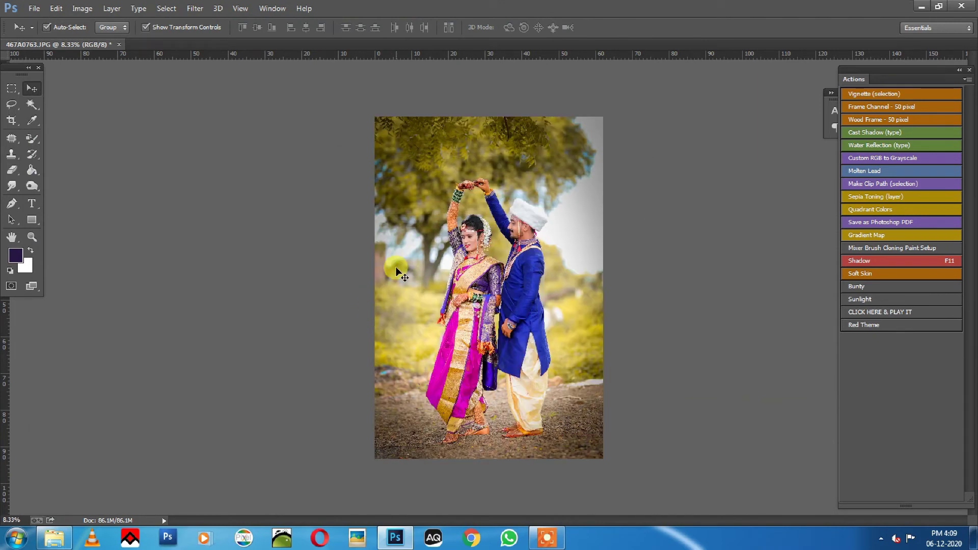
Step: Display the document's layers and add a new empty layer above the Background
click(270, 8)
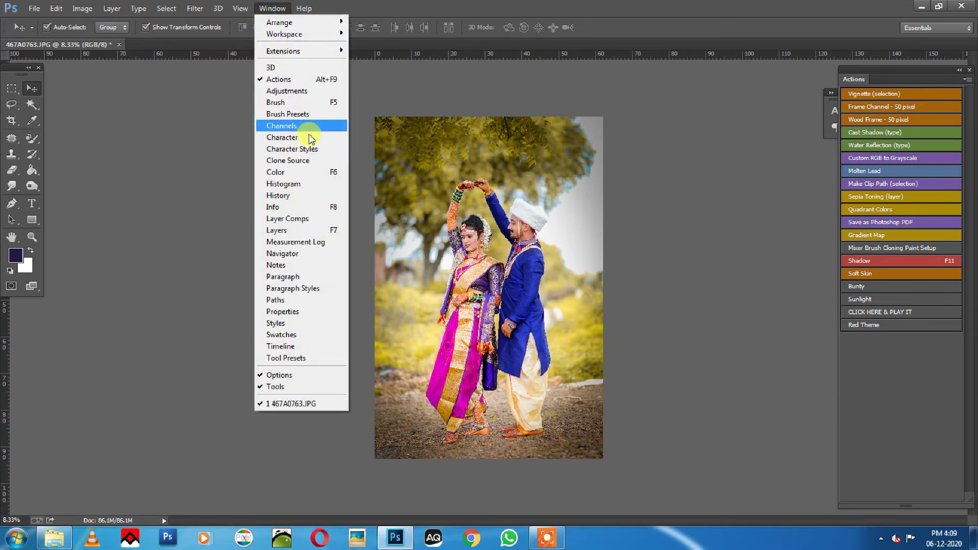
click(289, 232)
drag(619, 150, 743, 162)
key(ctrl+plus)
key(ctrl+plus)
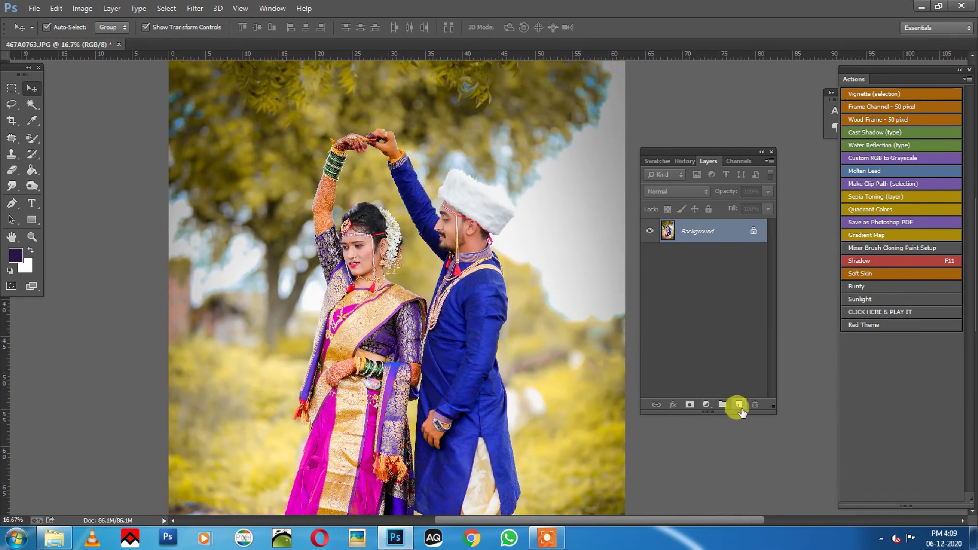
click(739, 404)
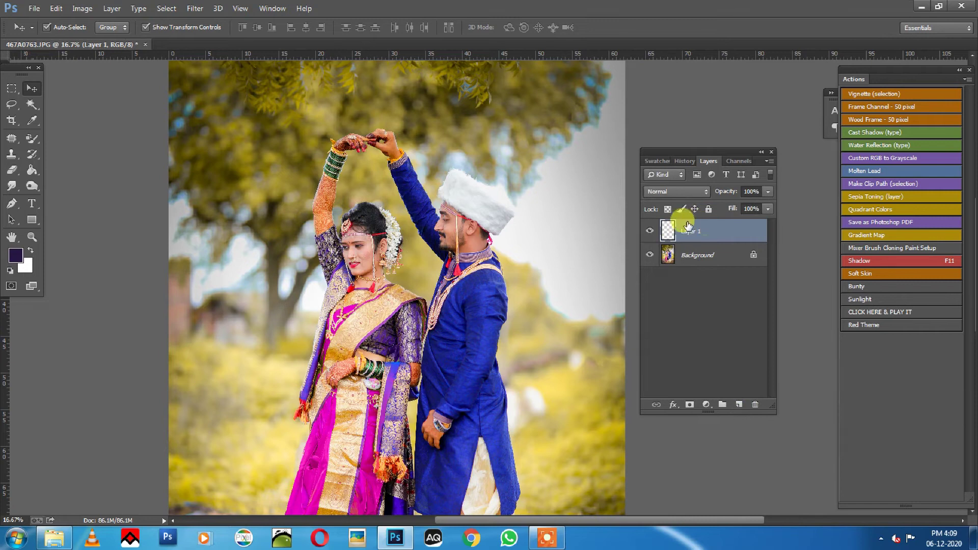
Step: Paint a large soft dark brown (#391202) spot with the Brush tool over the bright sky behind the groom's head
click(30, 137)
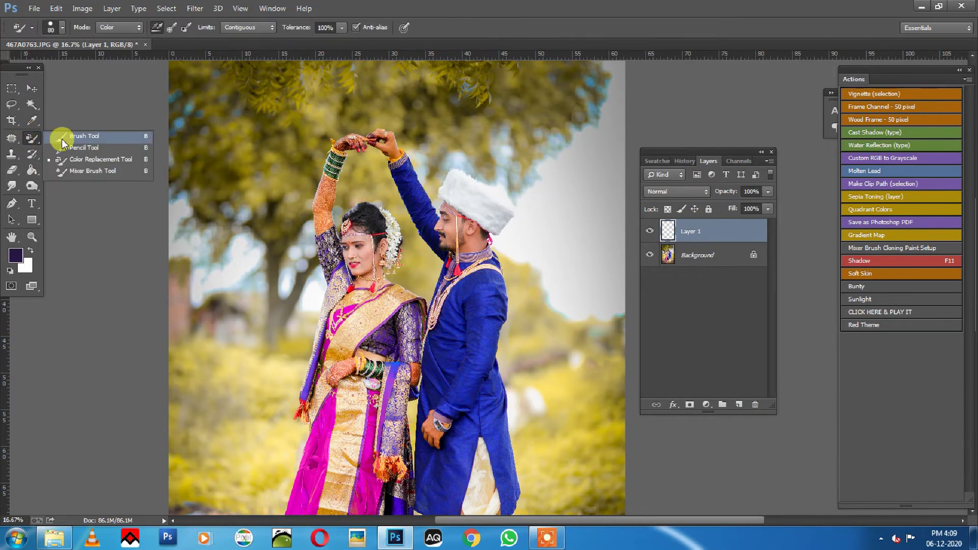
click(83, 137)
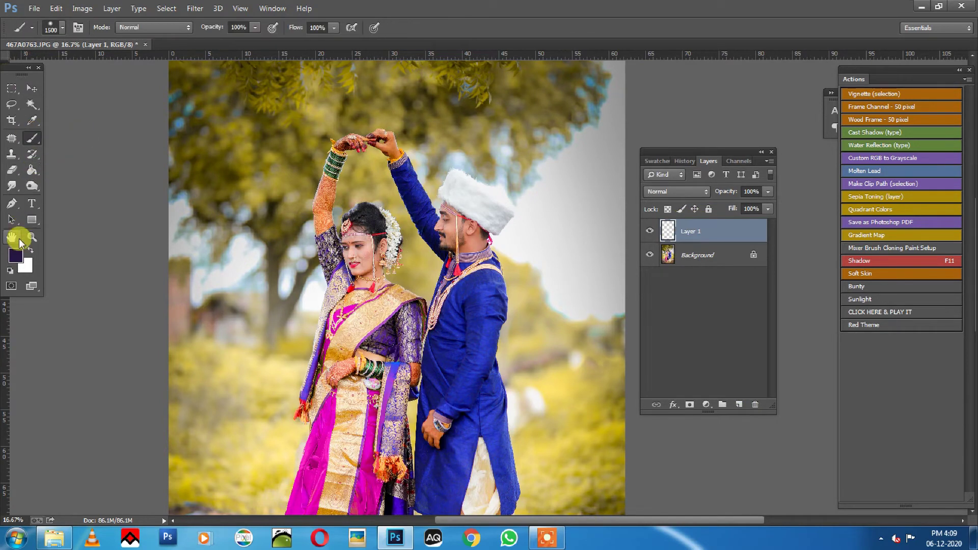
click(15, 256)
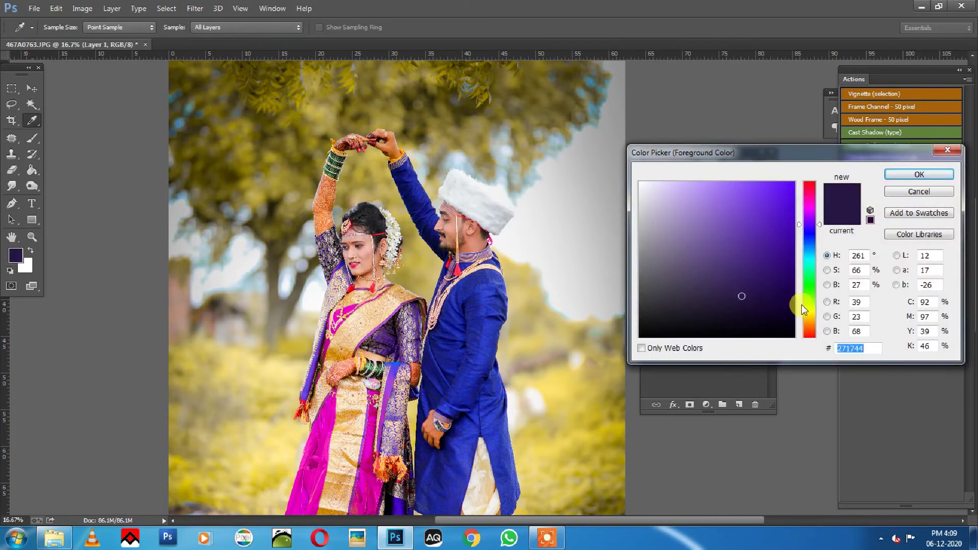
click(810, 331)
drag(779, 316, 786, 291)
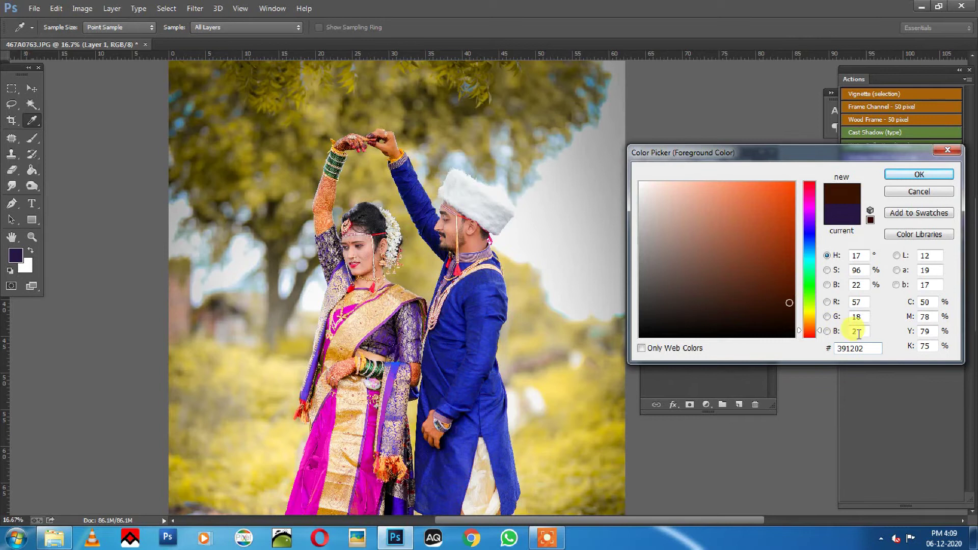
click(919, 174)
key(b)
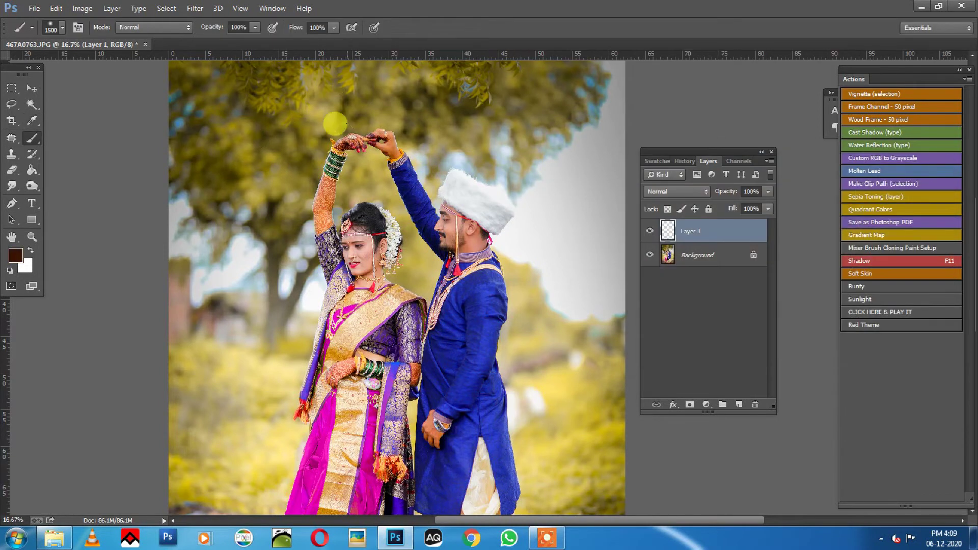
click(539, 219)
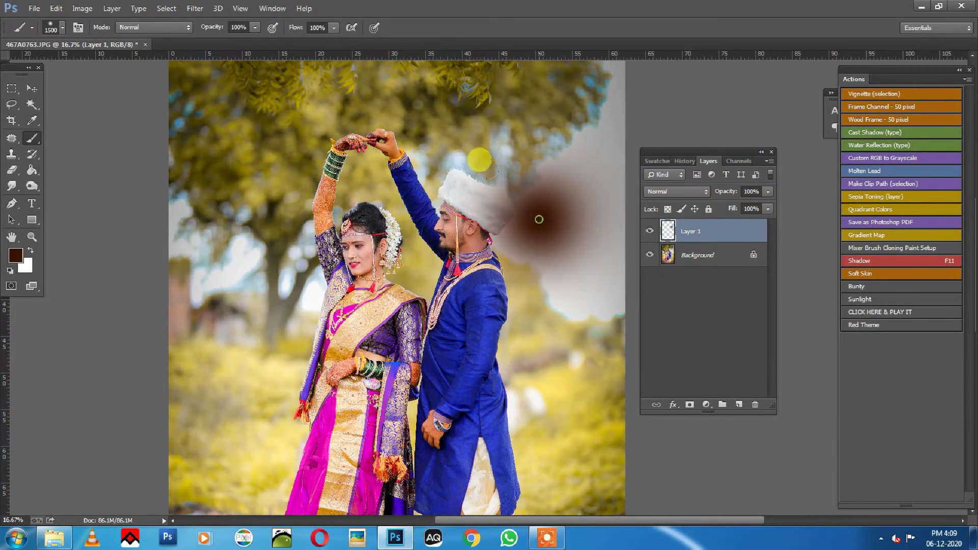
click(539, 220)
click(539, 220)
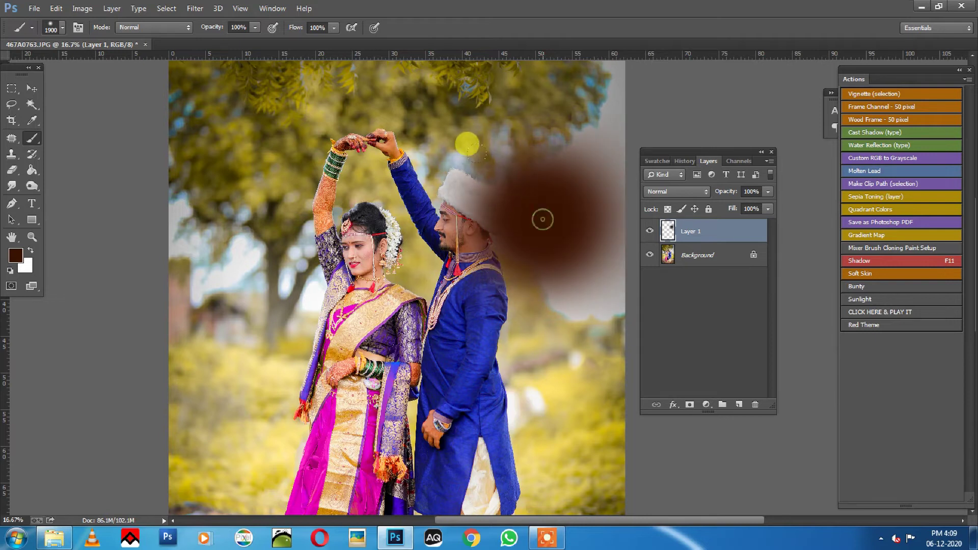
click(539, 219)
Step: Paint a smaller soft orange (#fc4903) spot in the centre of the dark brown spot
click(15, 256)
mouse_move(777, 238)
mouse_down()
mouse_move(790, 188)
mouse_move(912, 171)
mouse_up()
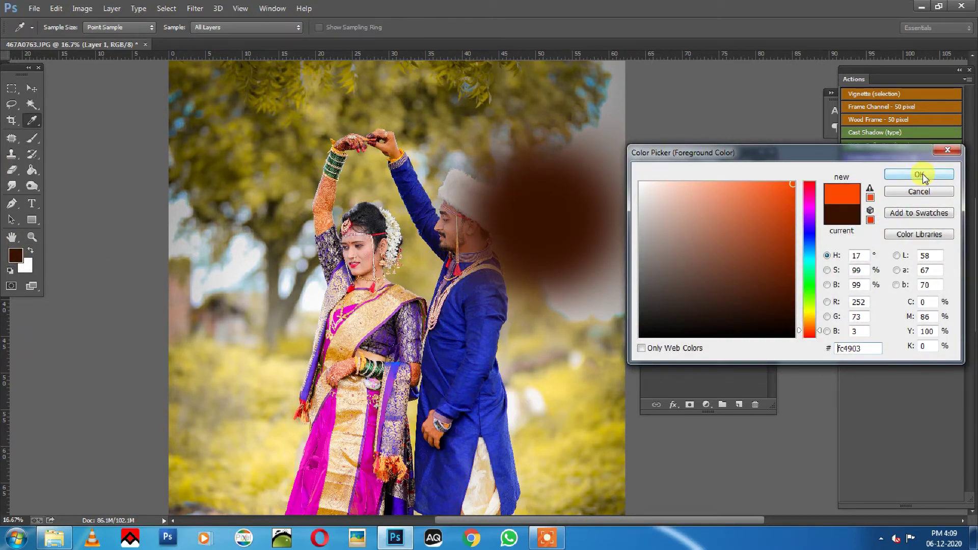
click(904, 174)
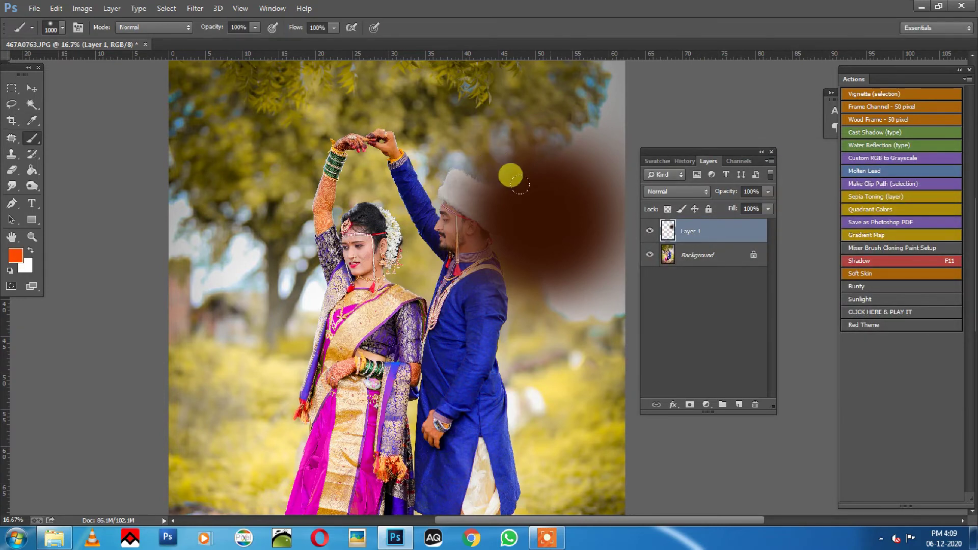
Step: Paint a small pale peach core in the centre of the orange spot and set the layer's blend mode to Screen
click(16, 255)
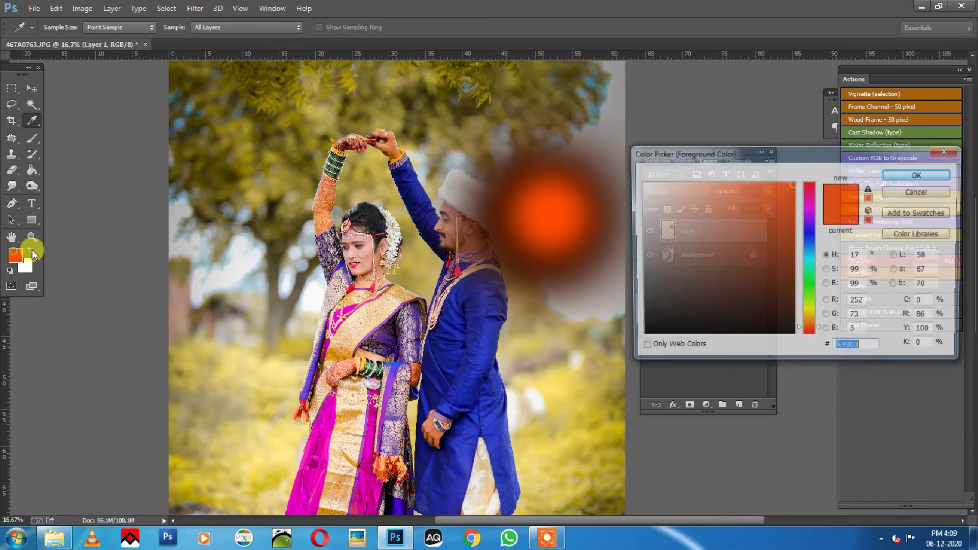
click(683, 180)
key(Return)
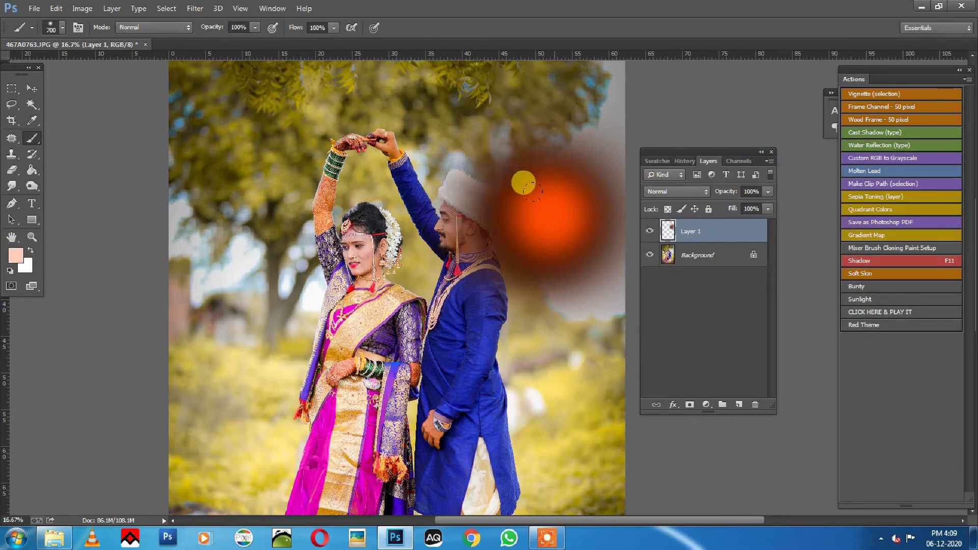
click(547, 214)
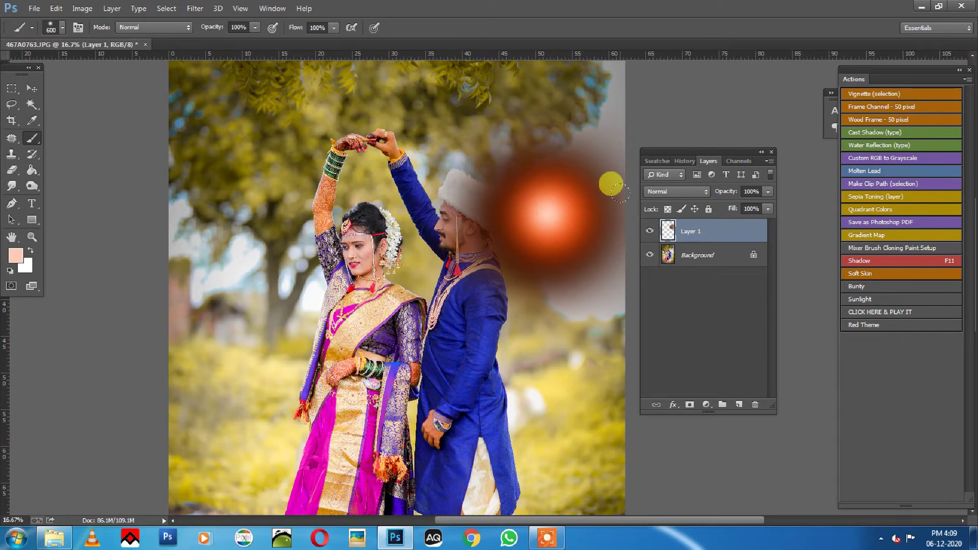
click(673, 191)
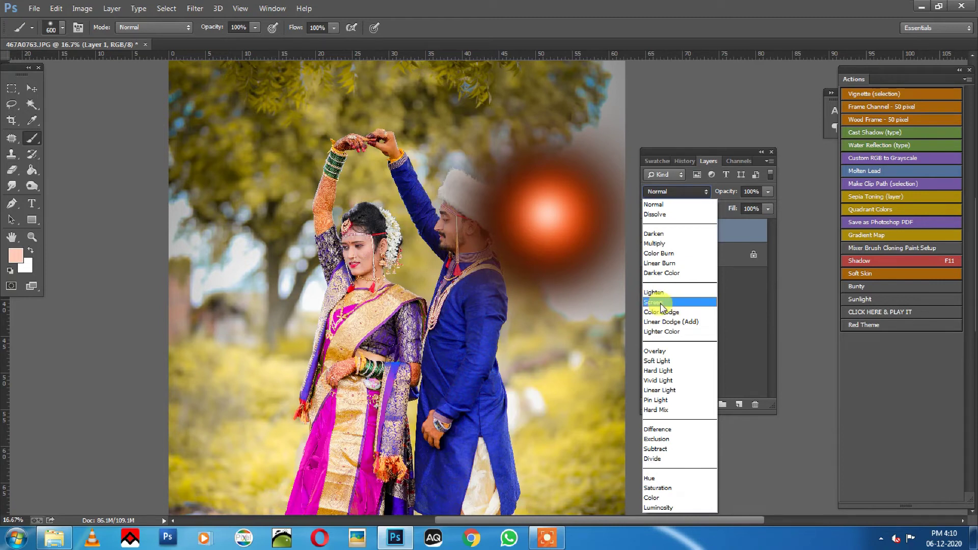
click(659, 303)
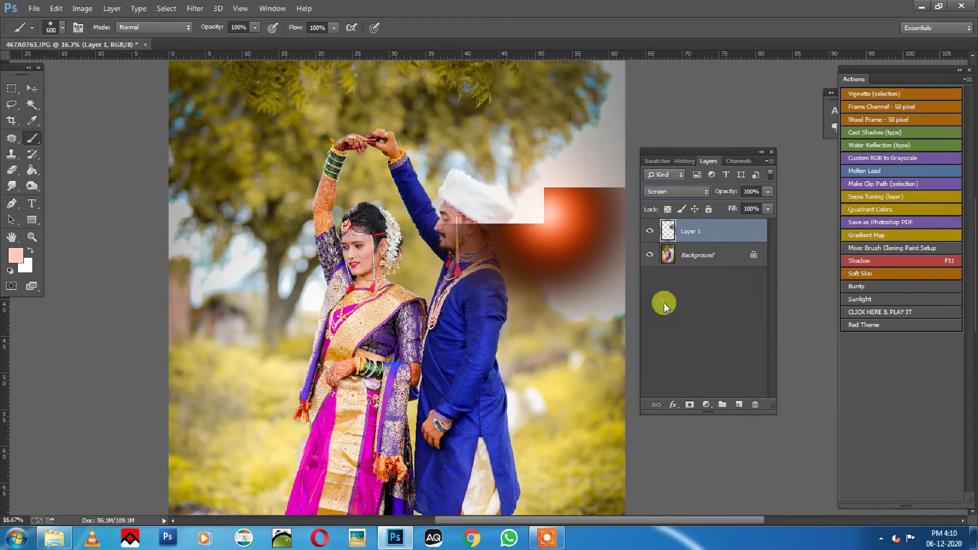
Step: Move the glow to the background beside the bride's raised arm and flip it horizontally
click(35, 90)
click(380, 225)
drag(509, 240, 267, 274)
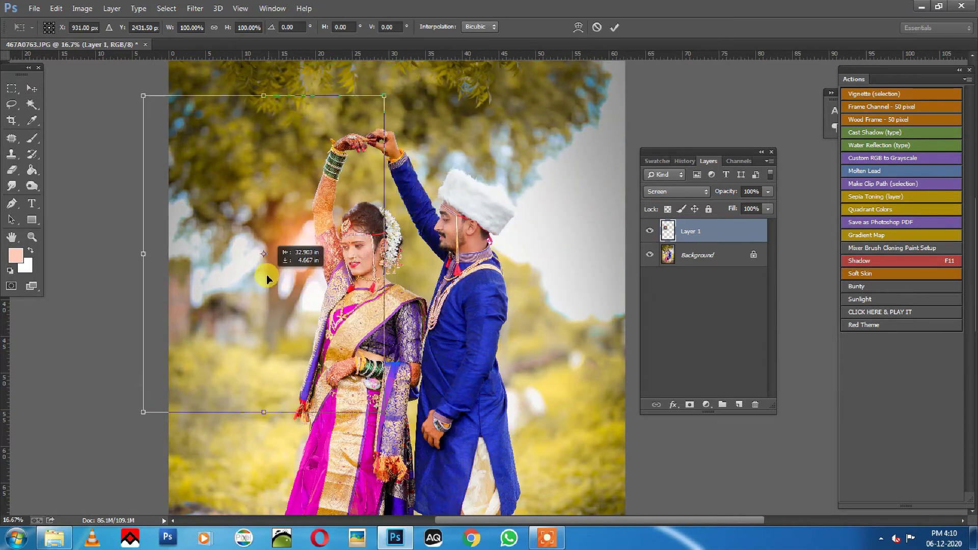
right_click(325, 304)
click(360, 491)
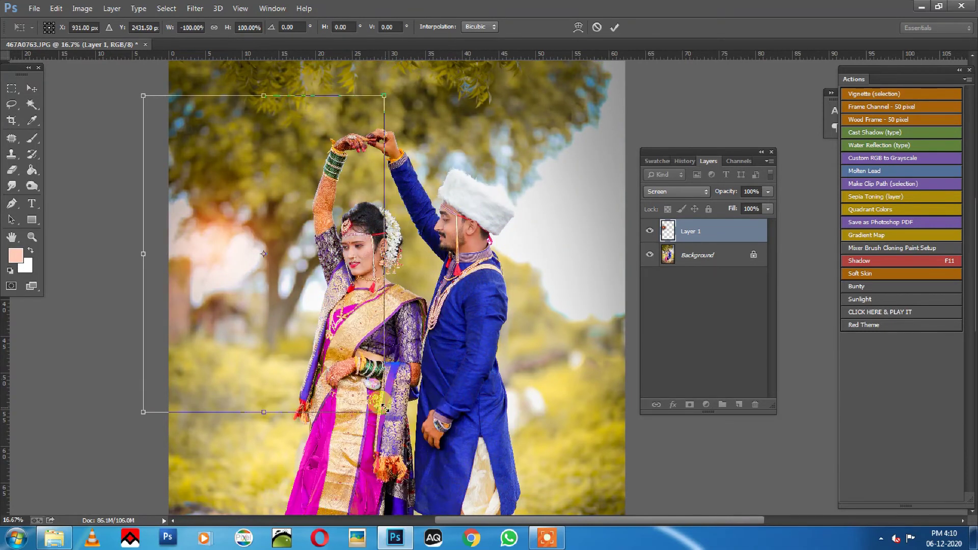
Step: Enlarge the glow proportionally, position it over the bright gap behind the bride's raised arm, and apply the transformation
drag(381, 413, 499, 454)
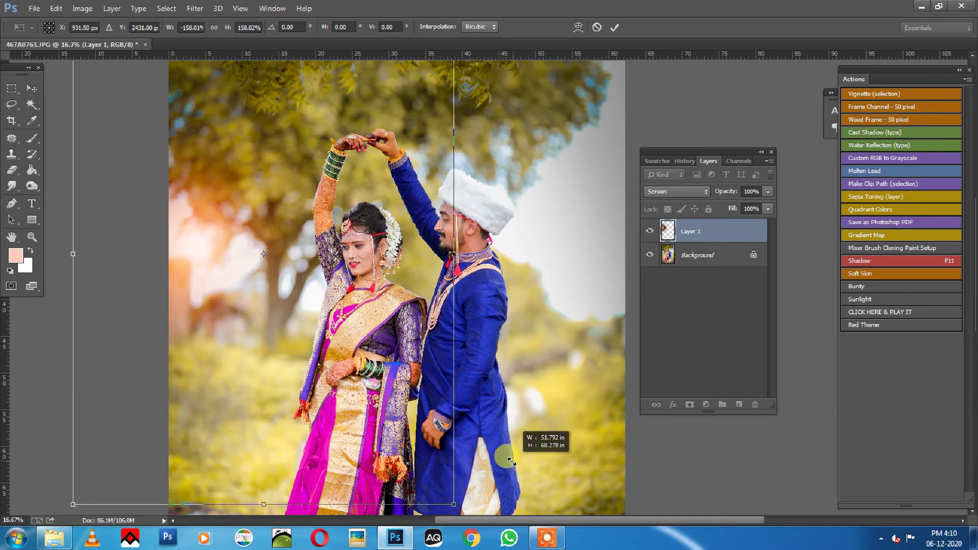
drag(379, 311, 387, 332)
drag(504, 282, 535, 283)
drag(441, 300, 460, 298)
key(Return)
key(ctrl+minus)
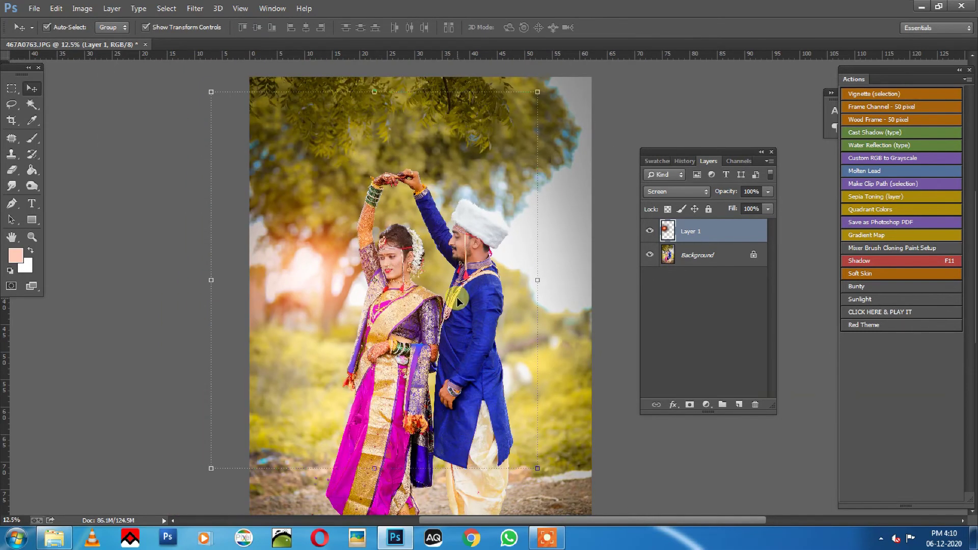
Step: Apply Color Balance to the glow layer's midtones with Cyan-Red at -100 and Yellow-Blue at -68
drag(467, 170, 436, 181)
click(557, 212)
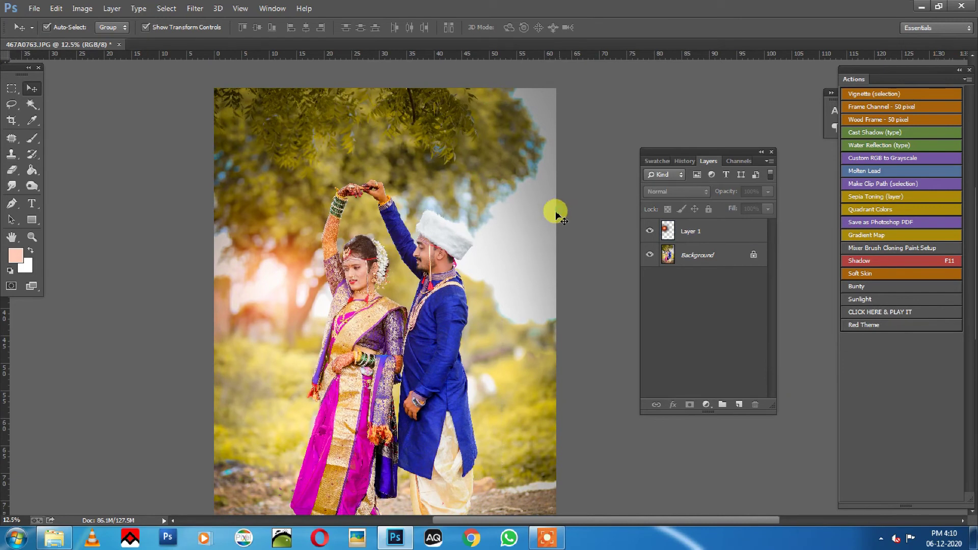
drag(311, 277, 302, 278)
key(ctrl+b)
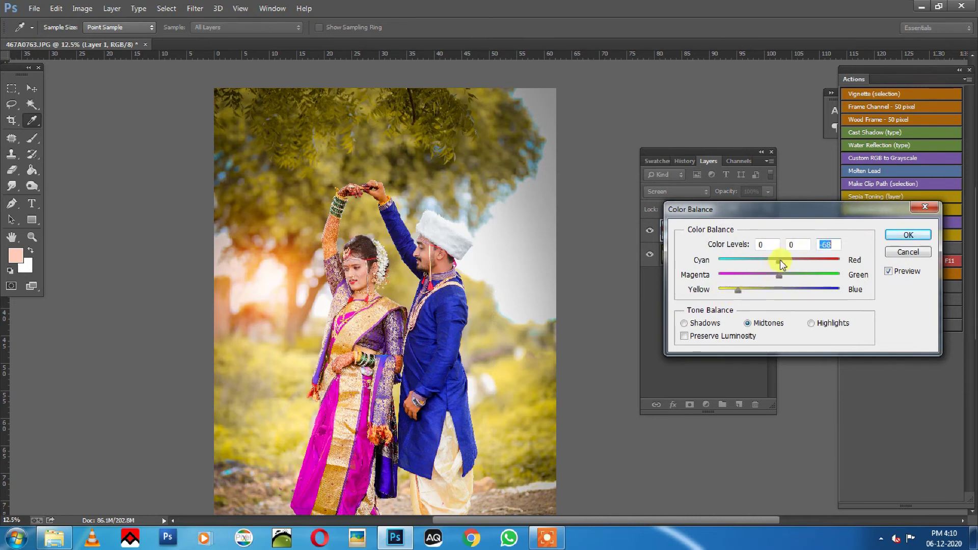
drag(820, 261, 706, 279)
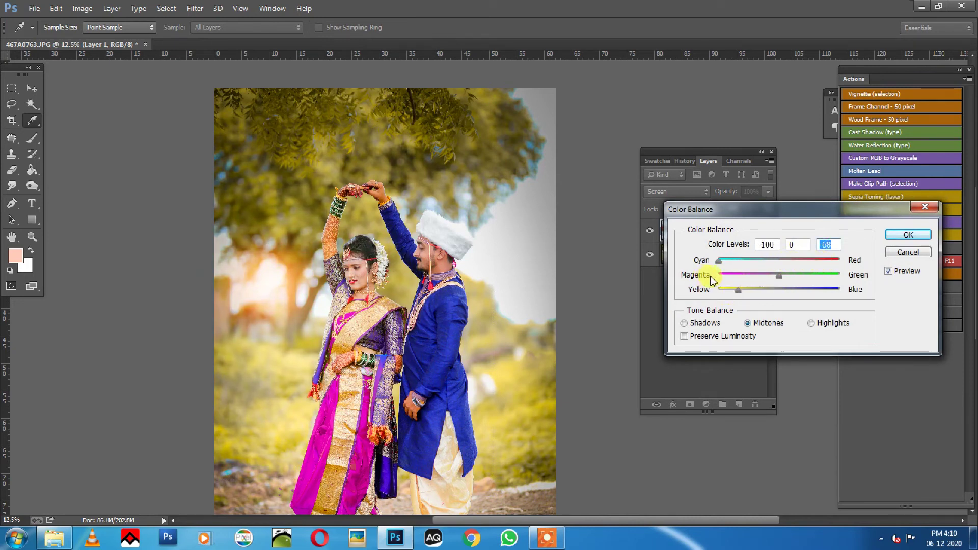
key(Return)
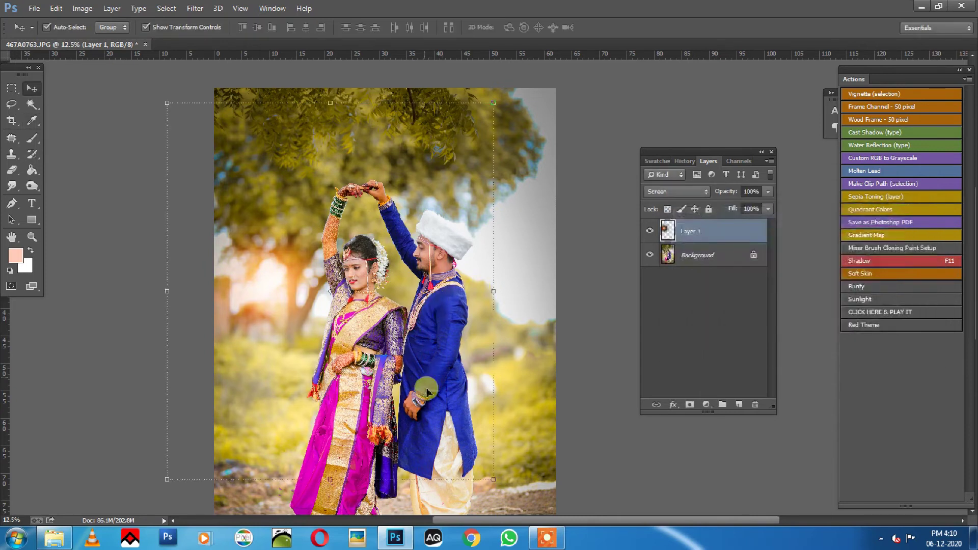
Step: Scale the glow up a little further and shift it slightly within the background behind the bride
drag(523, 491, 535, 495)
drag(425, 395, 441, 387)
key(Return)
key(ctrl+minus)
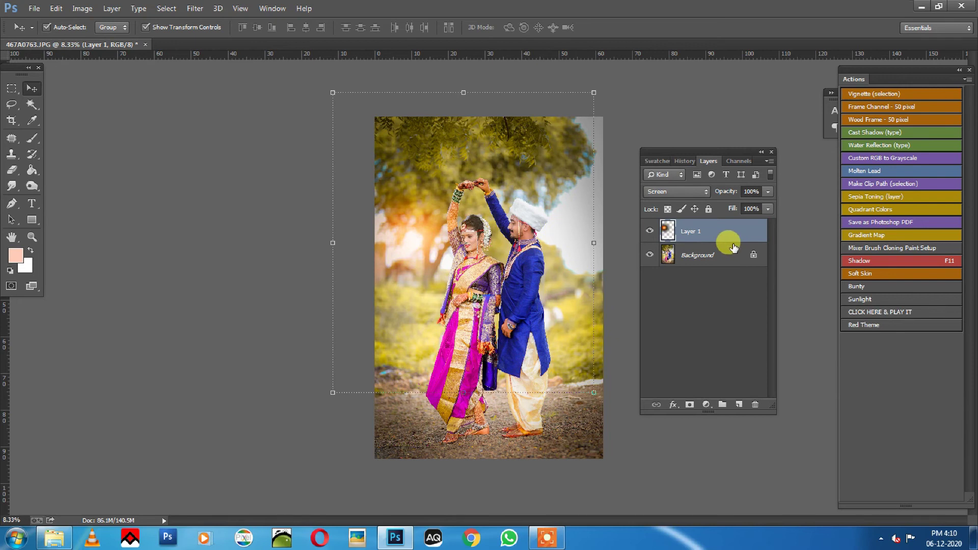
click(722, 261)
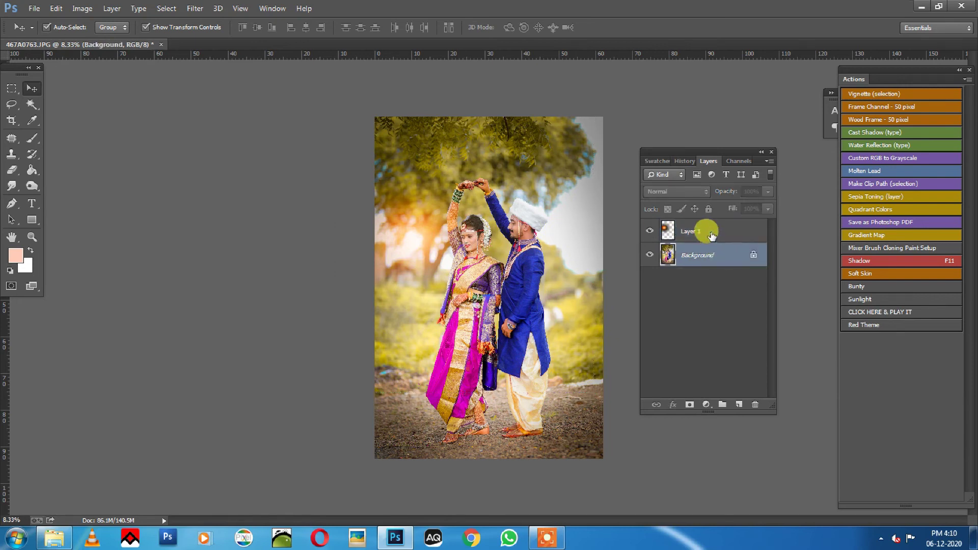
shift+click(710, 233)
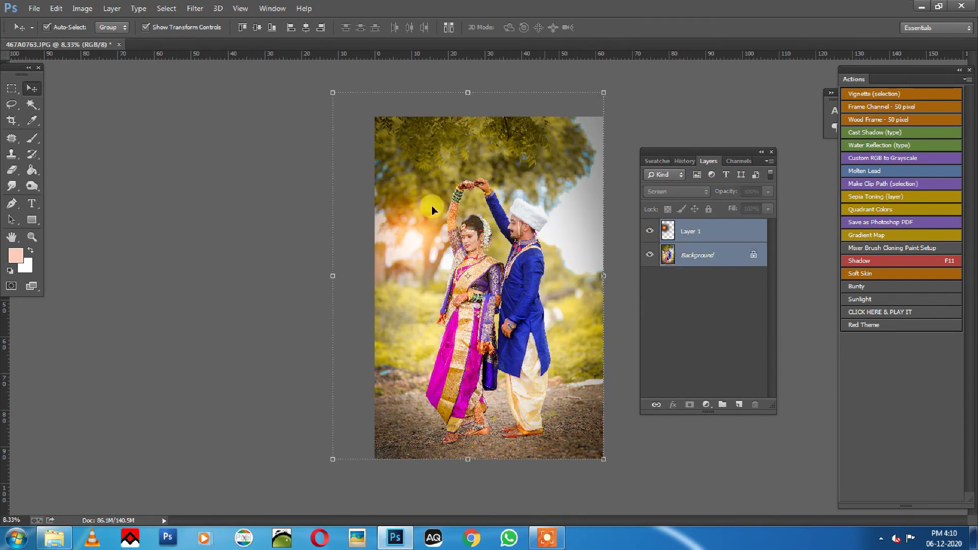
key(ctrl+plus)
key(ctrl+plus)
drag(451, 159, 401, 204)
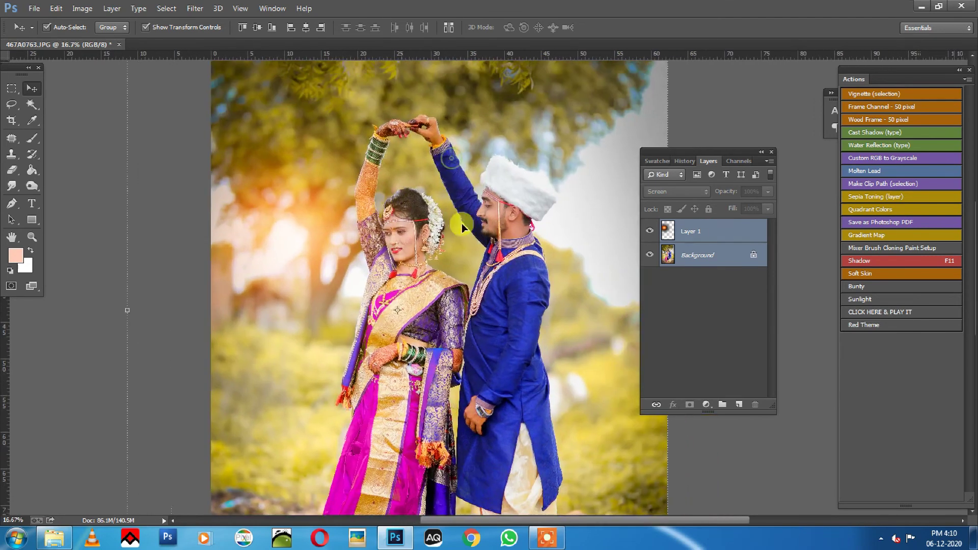
Step: Activate the Background layer and set up the Smudge tool at 5% strength for retouching the bride's face
click(733, 262)
key(ctrl+plus)
key(ctrl+plus)
key(ctrl+plus)
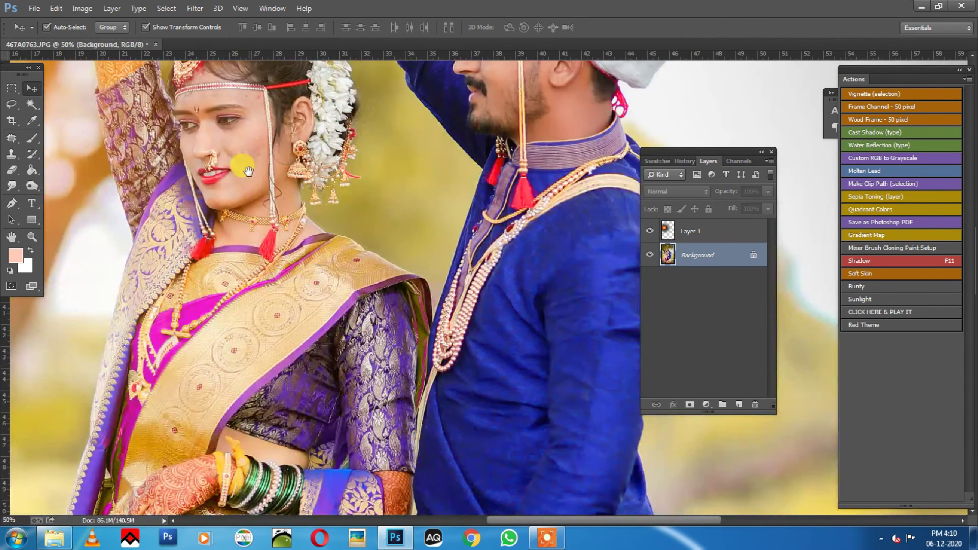
drag(244, 159, 385, 315)
key(ctrl+plus)
key(ctrl+plus)
click(11, 187)
drag(10, 190, 60, 205)
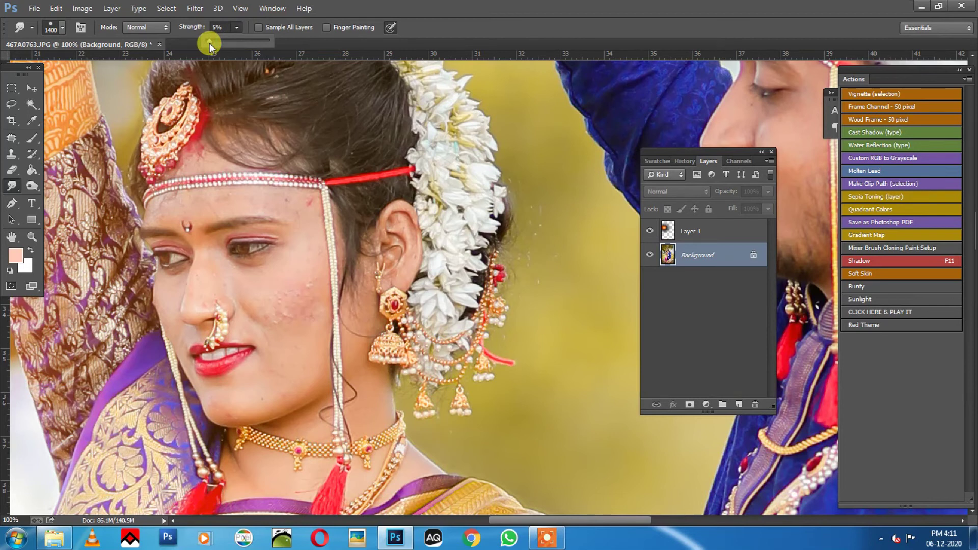
drag(210, 43, 210, 43)
Step: Smudge away the blemishes on the bride's cheek facing the groom, with the brush reduced to 90 px
drag(207, 246, 258, 266)
key(bracketleft)
key(bracketleft)
key(bracketleft)
key(bracketleft)
key(bracketleft)
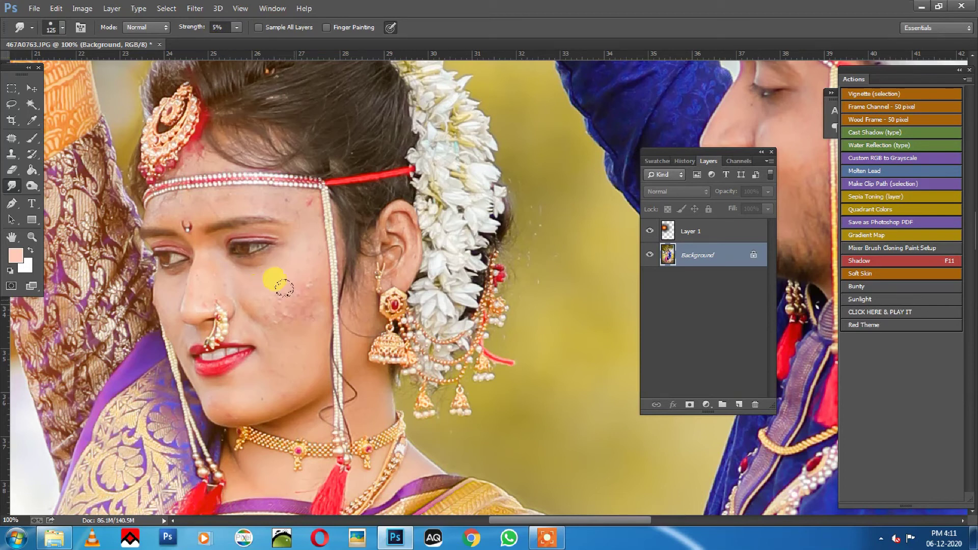
click(282, 302)
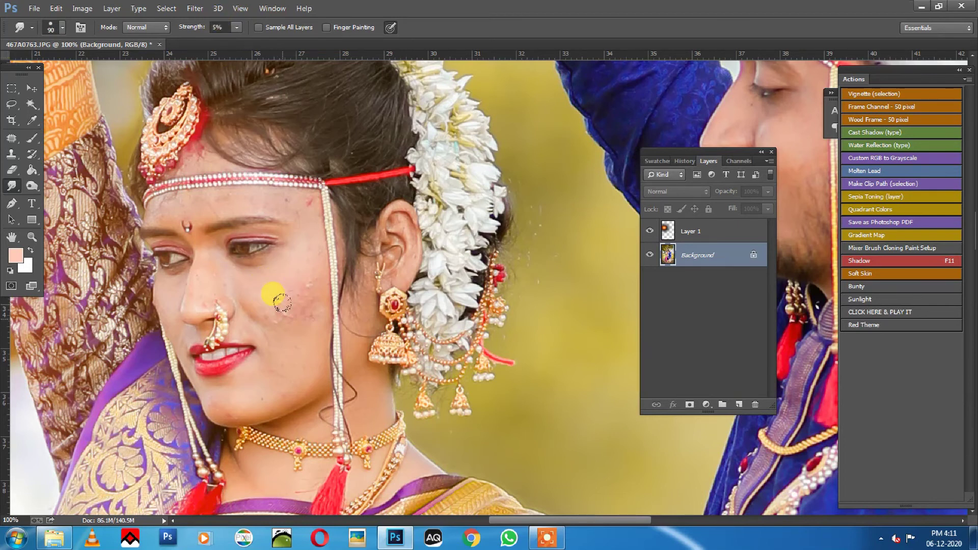
mouse_move(306, 274)
mouse_down()
mouse_move(272, 292)
mouse_move(288, 307)
mouse_move(261, 290)
mouse_move(263, 315)
mouse_move(287, 325)
mouse_move(299, 273)
mouse_up()
mouse_move(299, 311)
mouse_down()
mouse_move(245, 293)
mouse_move(275, 333)
mouse_up()
Step: Smooth the skin on the bride's nose and the area beside it with a Smudge brush of about 80 px
key([)
drag(214, 279, 192, 302)
mouse_move(214, 268)
mouse_down()
mouse_move(258, 328)
mouse_move(269, 357)
mouse_move(293, 300)
mouse_move(263, 306)
mouse_move(261, 283)
mouse_move(301, 311)
mouse_move(261, 375)
mouse_move(250, 374)
mouse_move(261, 347)
mouse_move(209, 388)
mouse_move(248, 391)
mouse_move(285, 335)
mouse_move(298, 206)
mouse_move(269, 193)
mouse_move(306, 208)
mouse_move(292, 193)
mouse_move(183, 205)
mouse_move(241, 192)
mouse_move(154, 206)
mouse_move(166, 203)
mouse_move(200, 260)
mouse_move(183, 304)
mouse_move(211, 279)
mouse_move(211, 258)
mouse_move(275, 264)
mouse_move(296, 229)
mouse_move(297, 206)
mouse_move(316, 205)
mouse_move(304, 194)
mouse_move(287, 307)
mouse_move(242, 286)
mouse_move(271, 380)
mouse_move(301, 363)
mouse_move(227, 395)
mouse_move(253, 379)
mouse_move(258, 305)
mouse_move(201, 269)
mouse_up()
key(bracketright)
key(bracketright)
key(bracketleft)
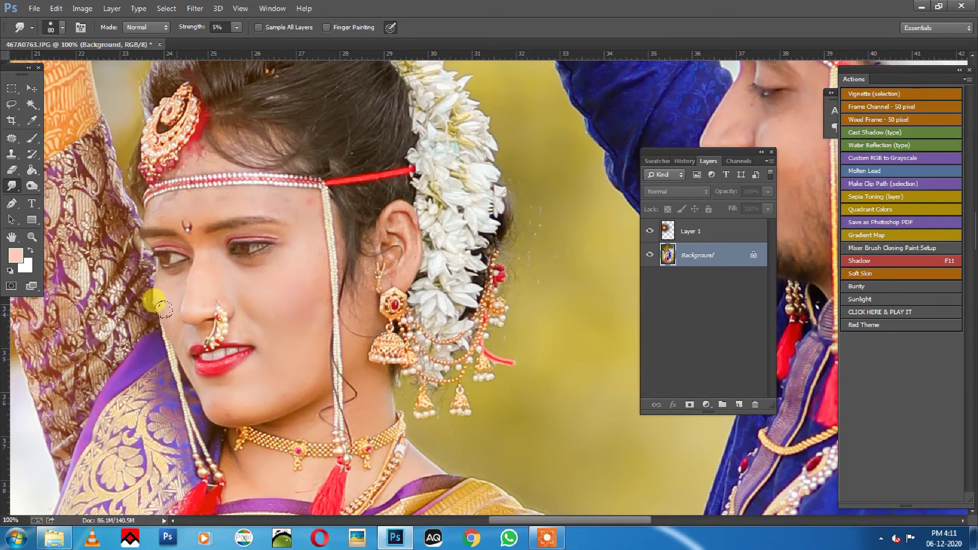
Step: Raise the Smudge strength to 9% and smooth the bride's face from the forehead down to the chin
drag(239, 38, 239, 39)
mouse_move(279, 220)
mouse_down()
mouse_move(299, 208)
mouse_move(272, 203)
mouse_move(280, 192)
mouse_move(164, 206)
mouse_move(198, 249)
mouse_move(196, 303)
mouse_move(225, 279)
mouse_move(241, 281)
mouse_move(235, 270)
mouse_move(287, 239)
mouse_move(293, 300)
mouse_move(285, 266)
mouse_move(272, 318)
mouse_move(258, 304)
mouse_move(275, 363)
mouse_move(232, 400)
mouse_move(294, 393)
mouse_up()
key(bracketright)
Step: Smooth the groom's facial skin with the Smudge tool at 9% strength, varying the brush size around the eye, cheek and ear
scroll(411, 321, right, 10)
scroll(410, 321, up, 3)
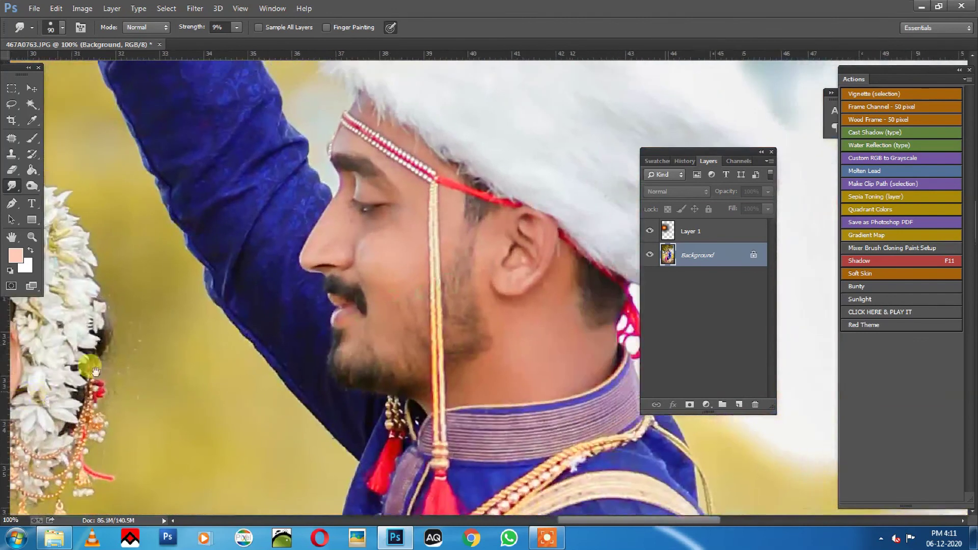
mouse_move(348, 253)
mouse_down()
mouse_move(393, 222)
mouse_move(365, 256)
mouse_move(389, 262)
mouse_move(389, 239)
mouse_move(329, 231)
mouse_move(332, 211)
mouse_move(315, 241)
mouse_move(406, 227)
mouse_up()
key(bracketleft)
key(bracketleft)
mouse_move(372, 262)
mouse_down()
mouse_move(520, 312)
mouse_move(548, 288)
mouse_move(531, 362)
mouse_move(554, 299)
mouse_up()
key(bracketright)
key(bracketright)
Step: Stamp all visible layers into a new merged layer above the glow layer
scroll(392, 286, down, 5)
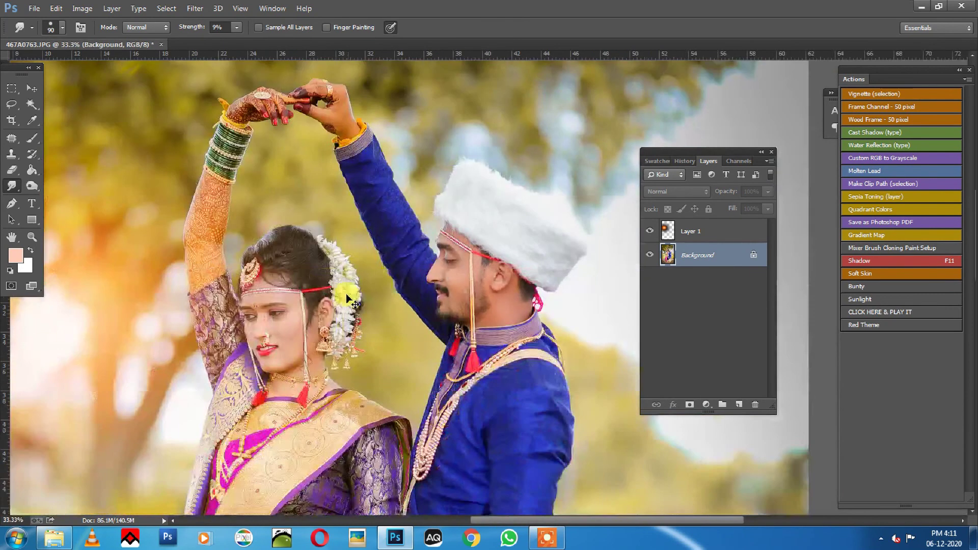
scroll(340, 302, down, 1)
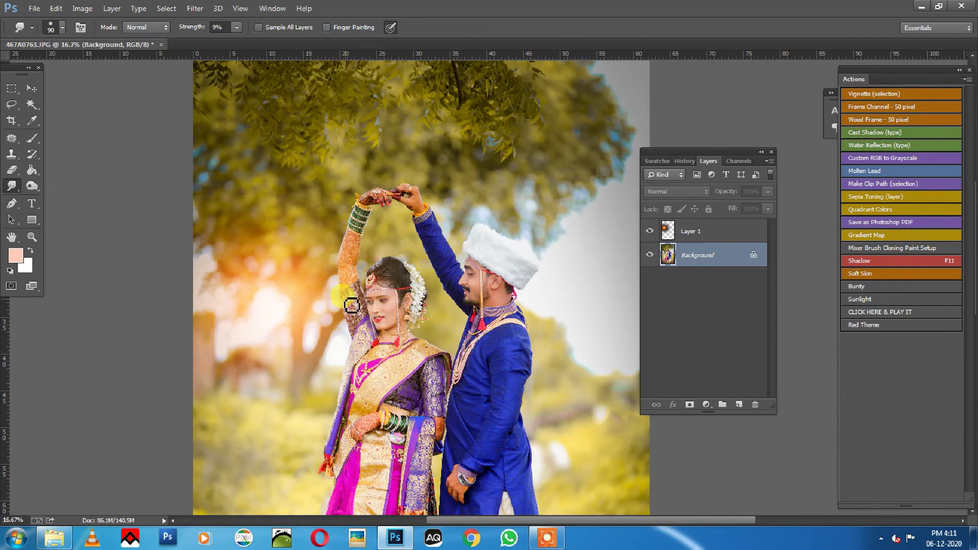
click(695, 233)
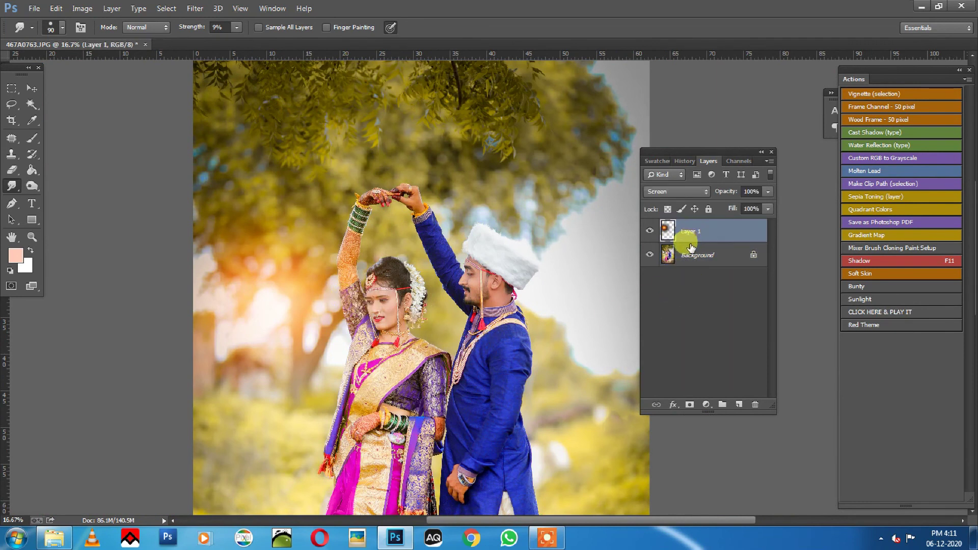
key(ctrl+shift+alt+e)
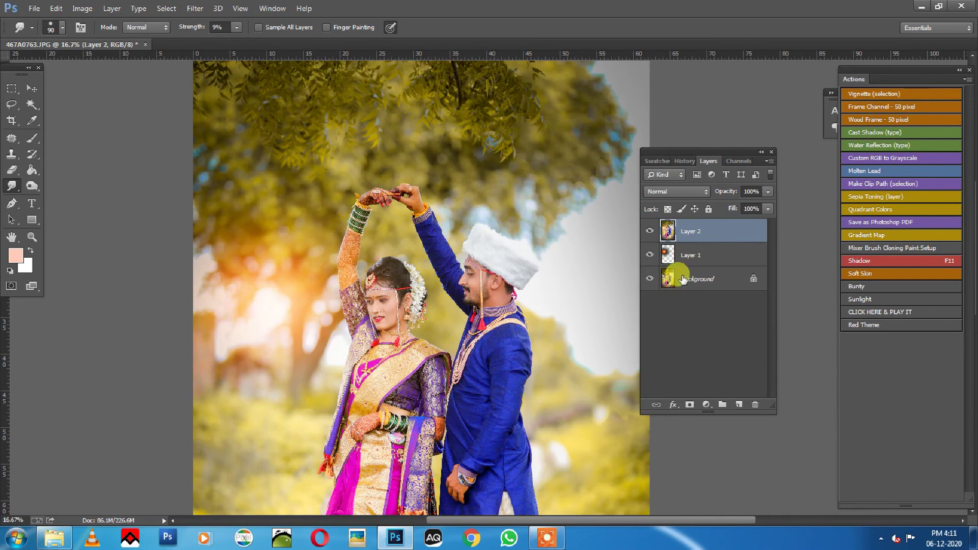
Step: Collapse and close the floating layers palette so the whole retouched photo can be viewed unobstructed
key(ctrl+minus)
key(ctrl+minus)
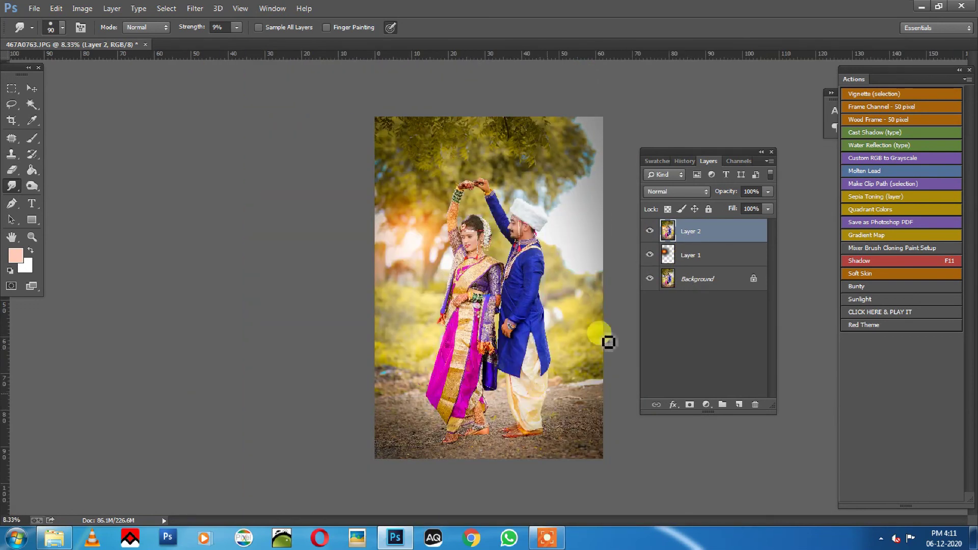
click(761, 152)
key(ctrl+plus)
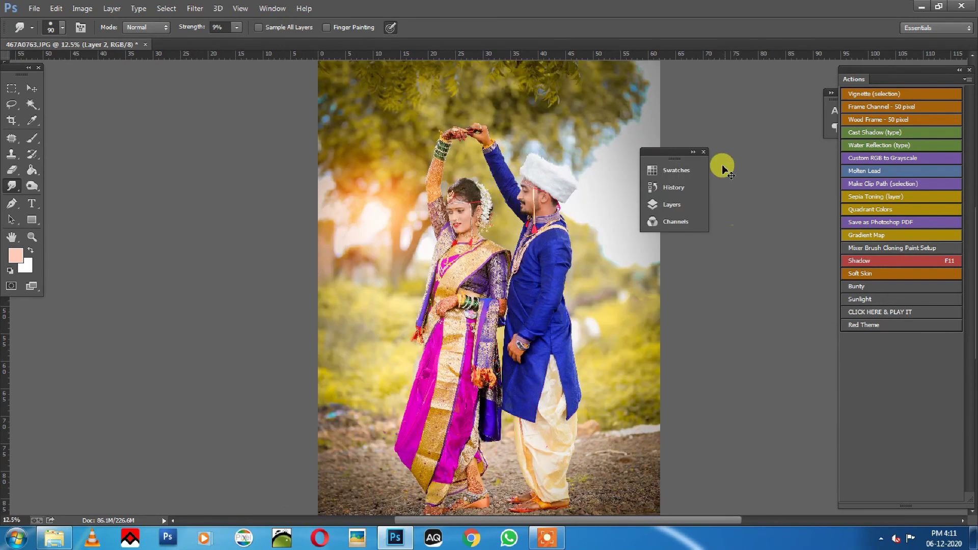
click(708, 152)
key(ctrl+minus)
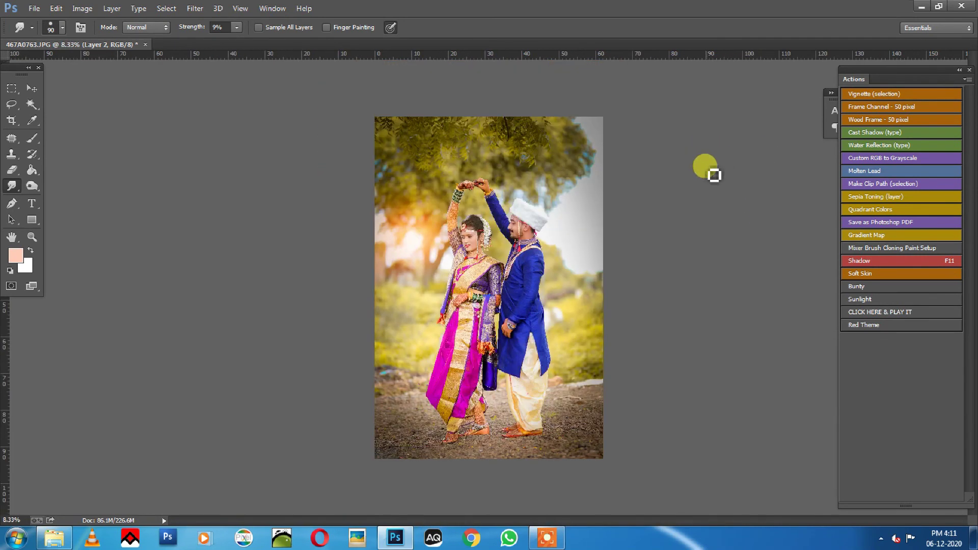
click(561, 533)
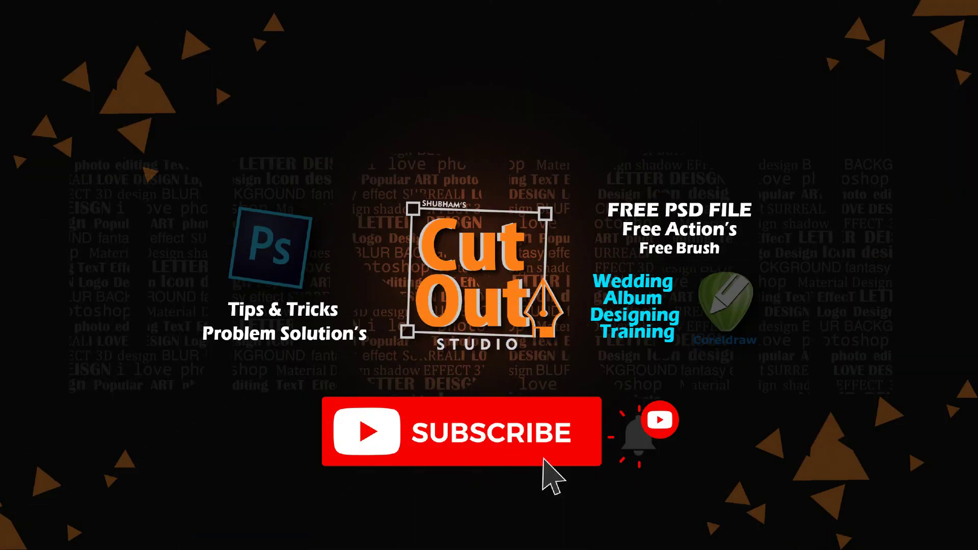